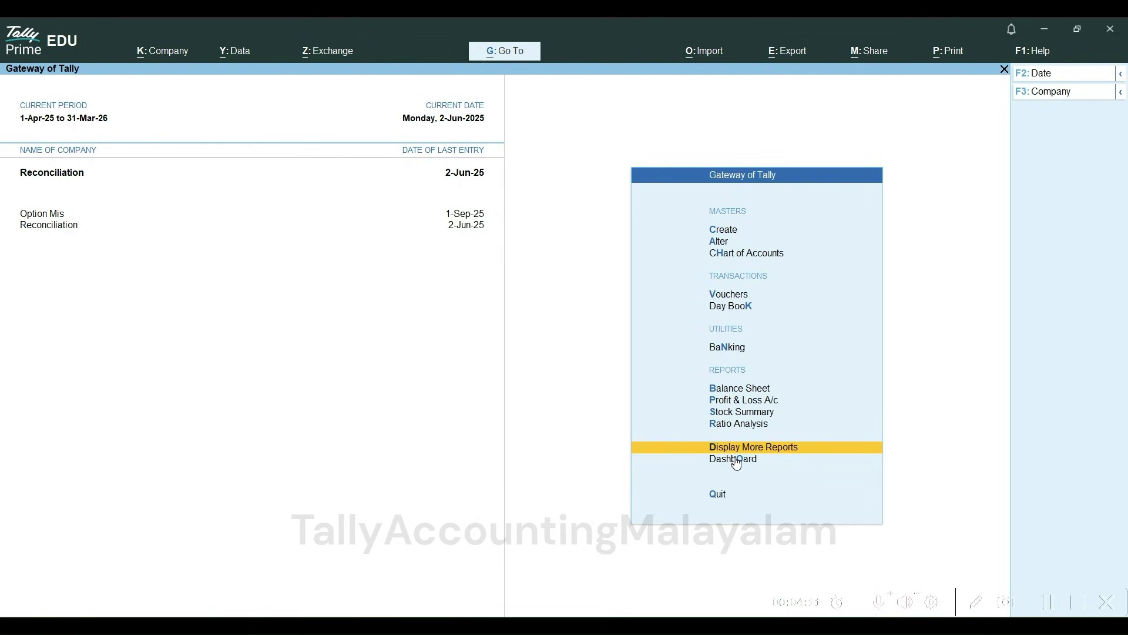
- Open the May vouchers of the Sib Bank ledger from the Cash/Bank Book
click(502, 56)
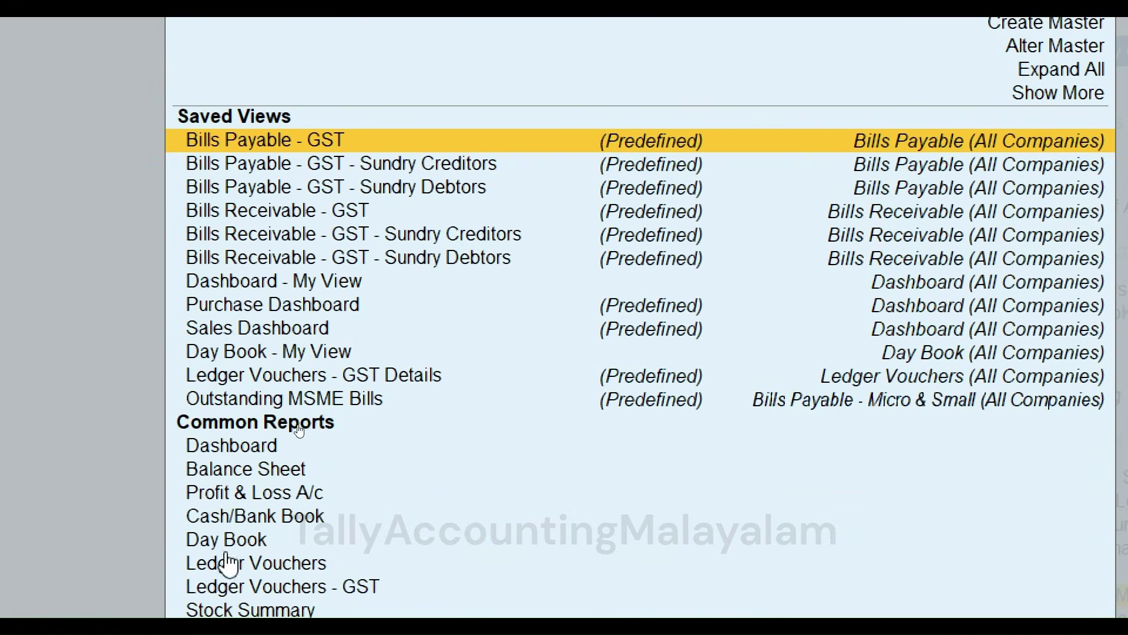
click(244, 517)
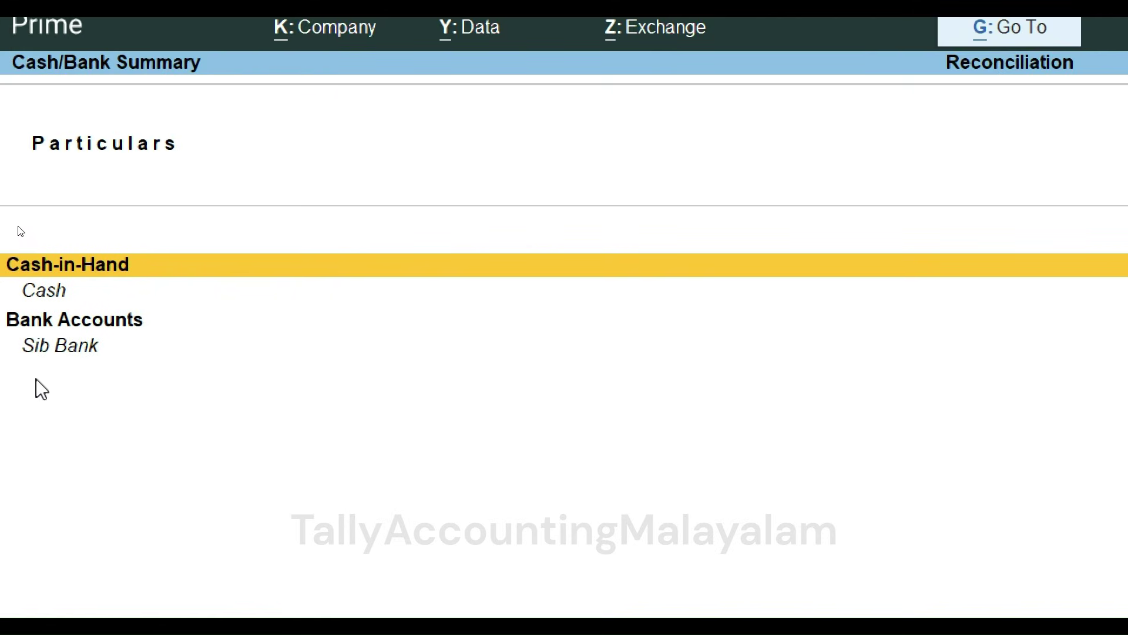
click(91, 351)
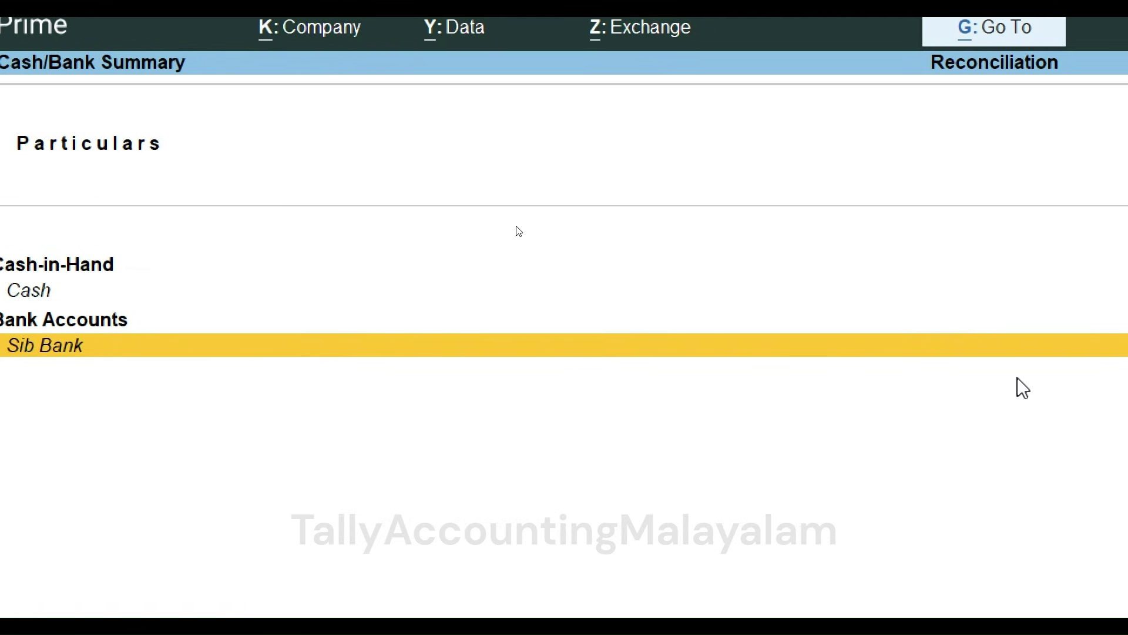
key(Return)
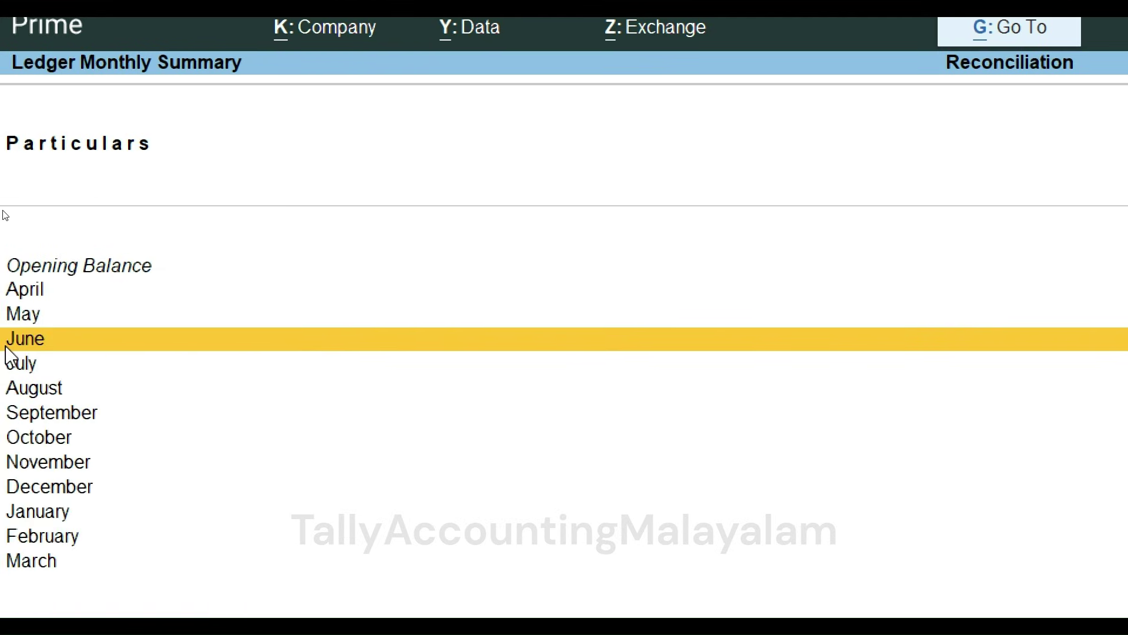
key(Up)
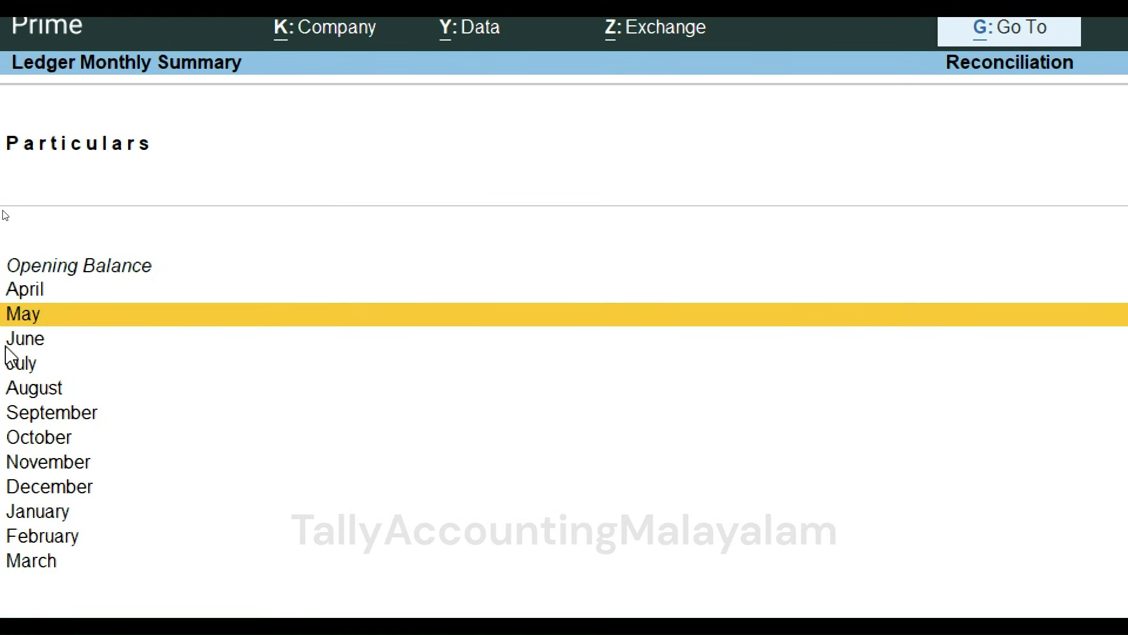
key(Return)
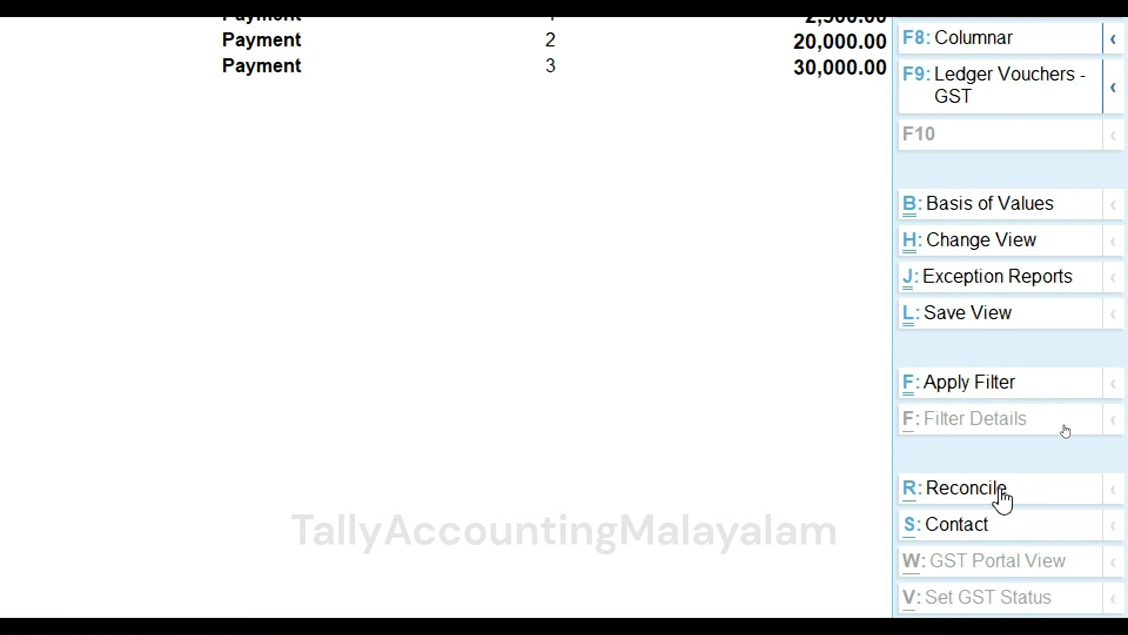
- Open the ledger's bank reconciliation, check the manual reconciliation list, and drill into the current period's unreconciled transactions
click(977, 499)
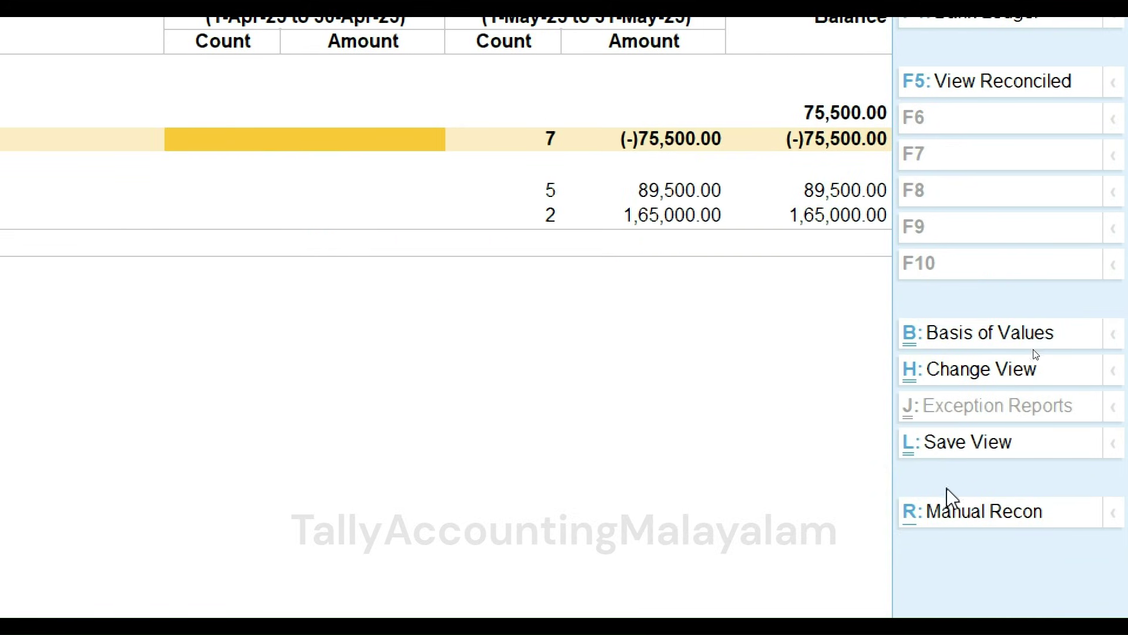
click(978, 522)
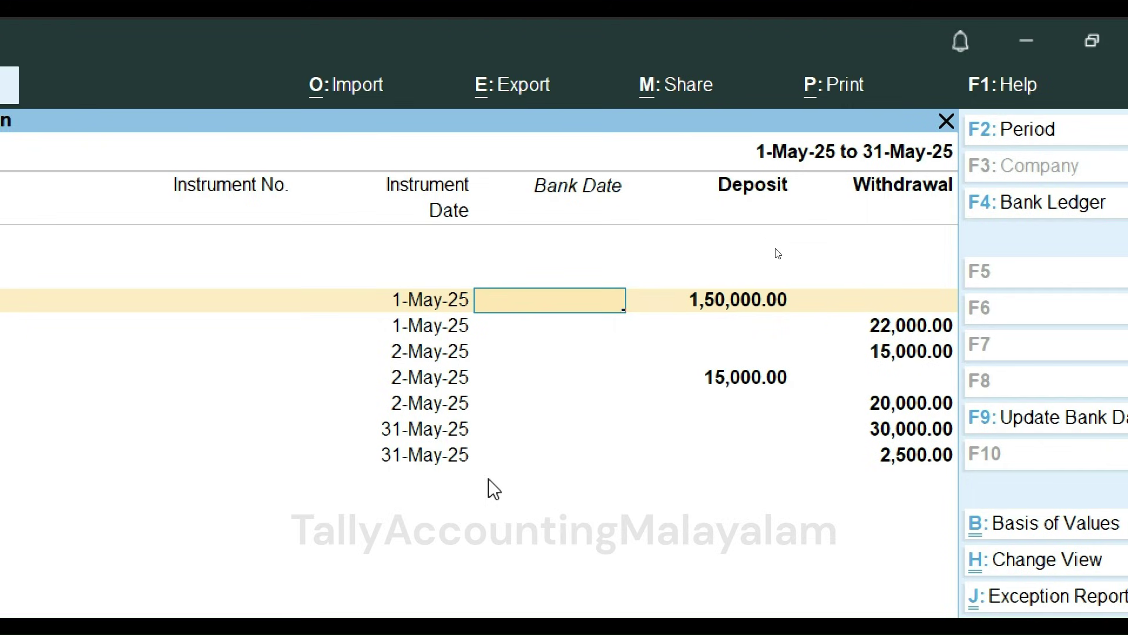
key(Escape)
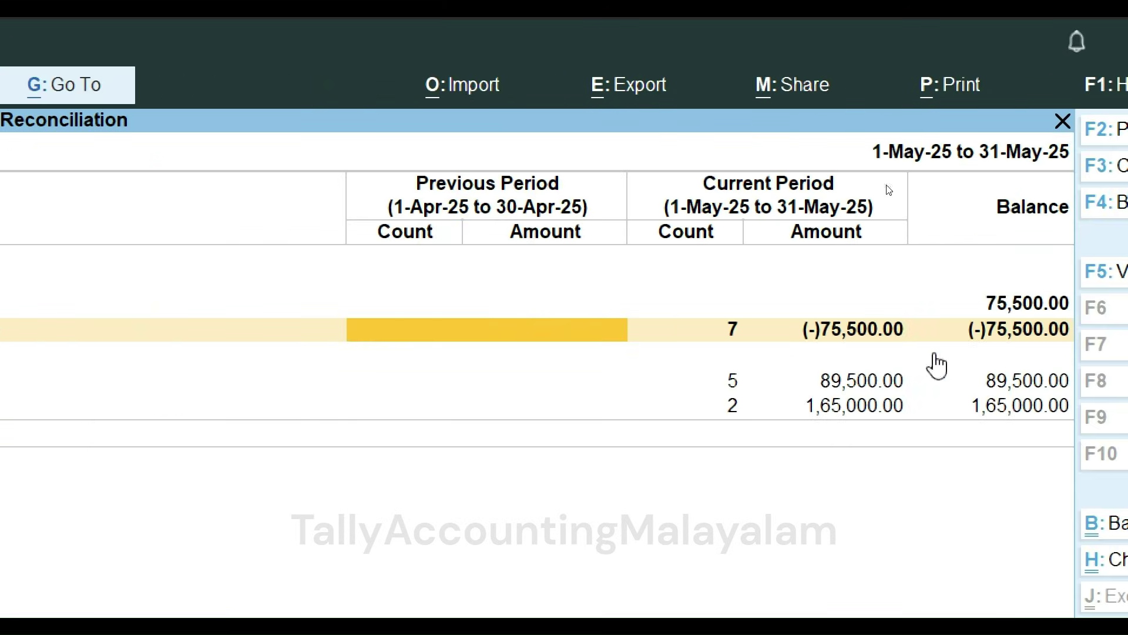
click(849, 334)
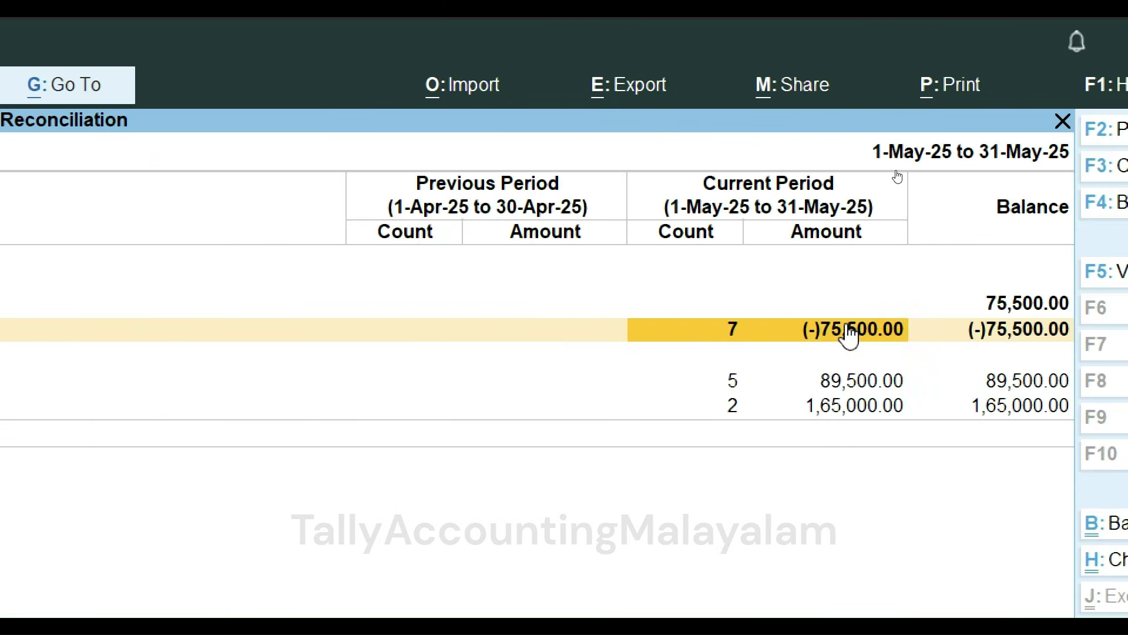
click(849, 335)
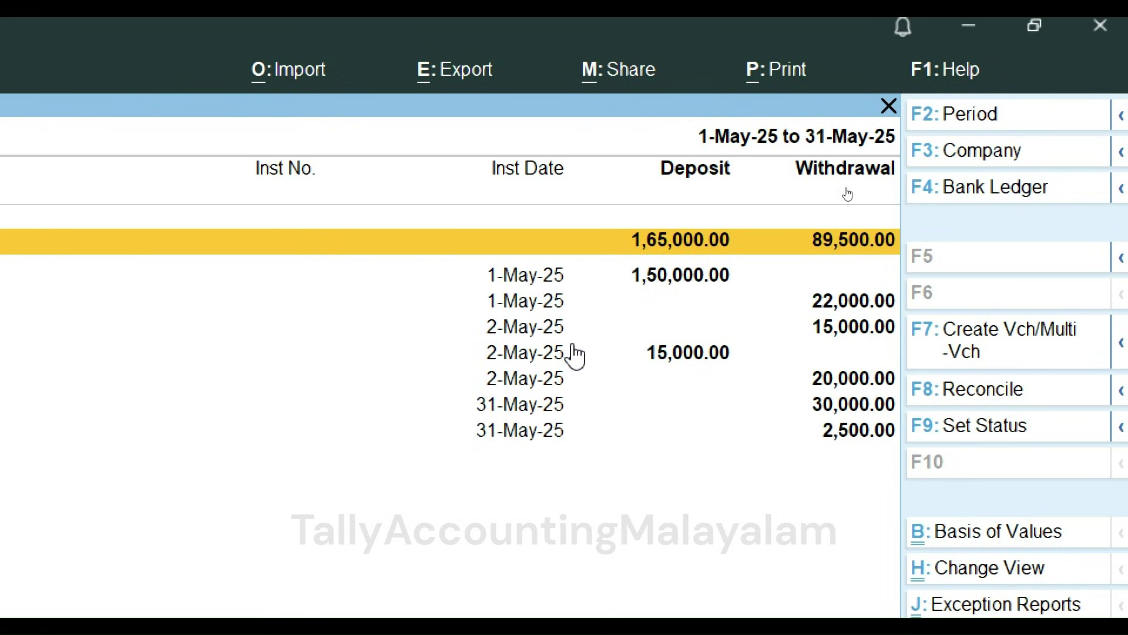
- Set the status of the two 1-May-25 transactions, 1,50,000.00 and 22,000.00, to Reconciled with bank date 1-5-2025
click(595, 279)
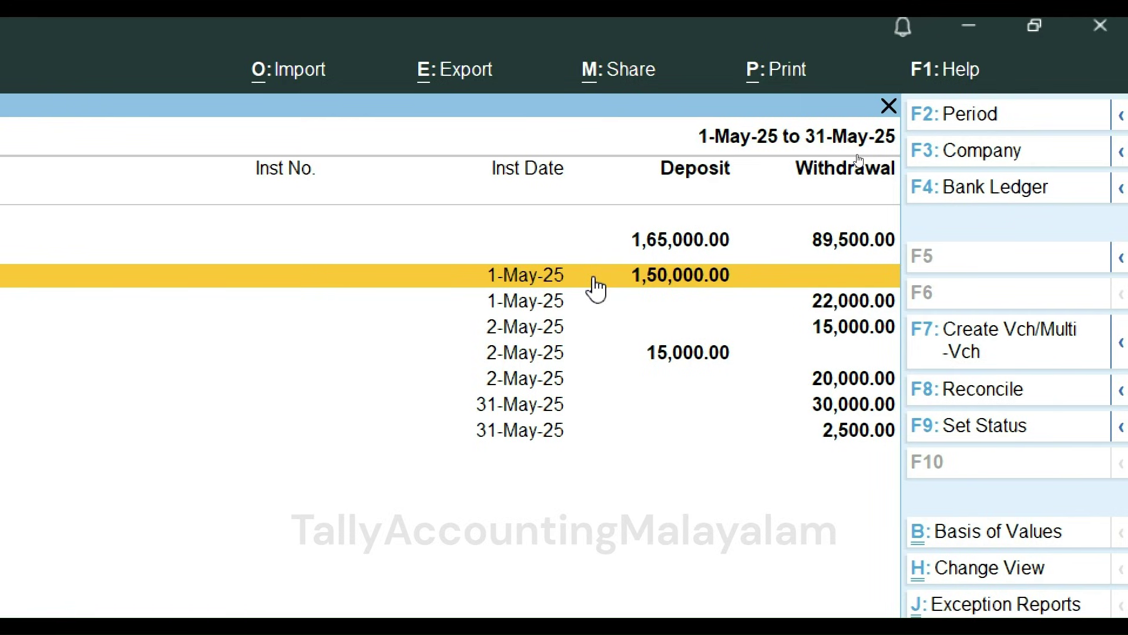
key(Down)
key(Up)
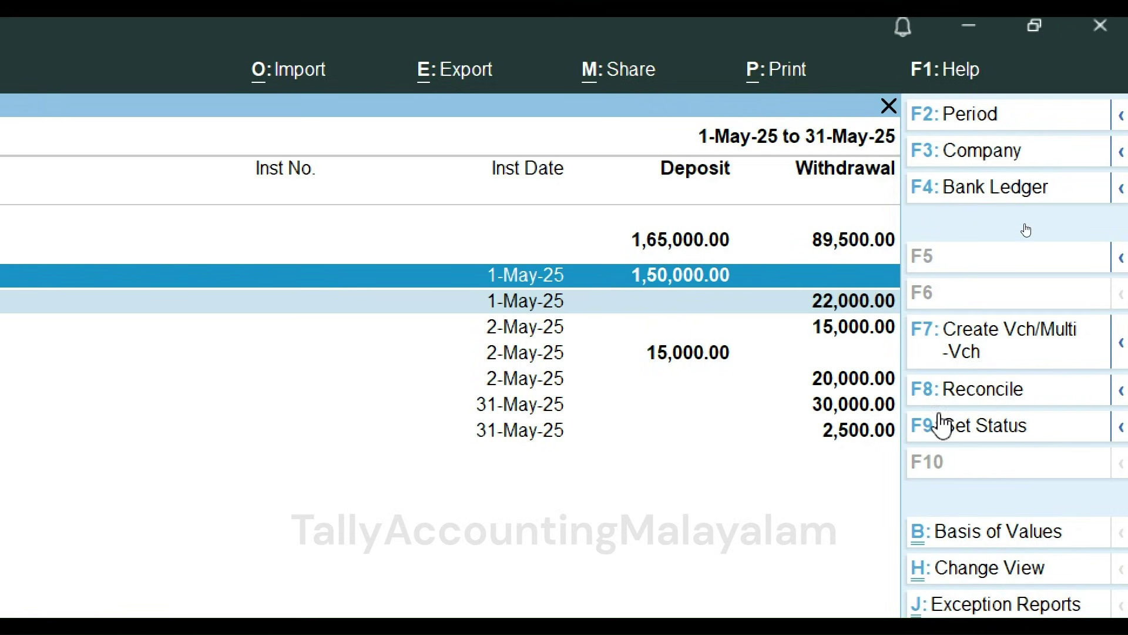
click(960, 436)
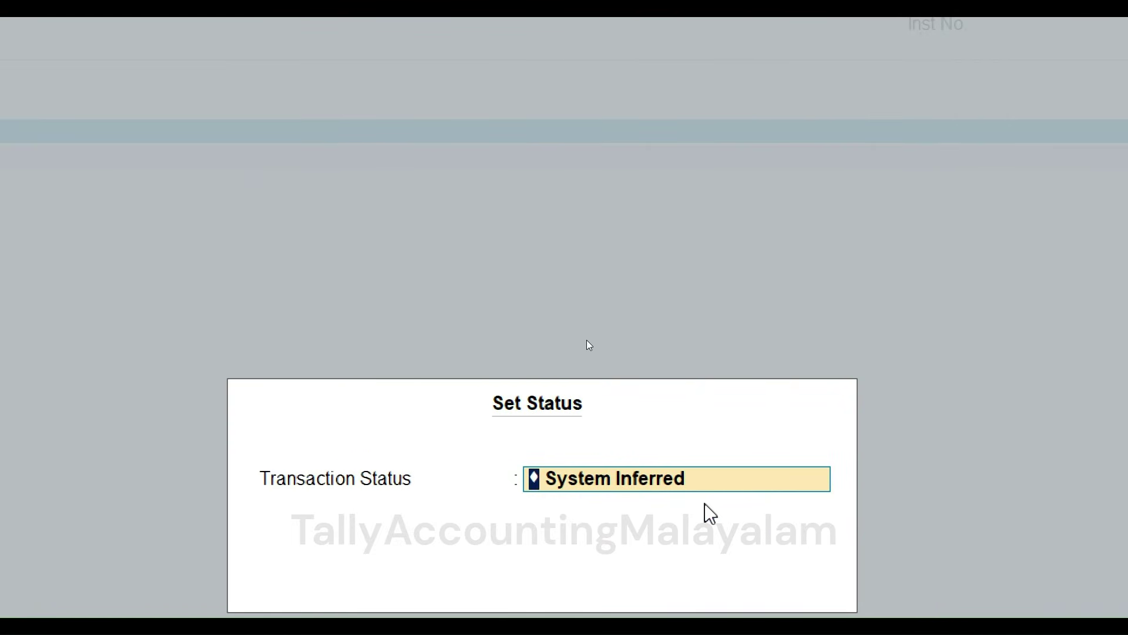
key(BackSpace)
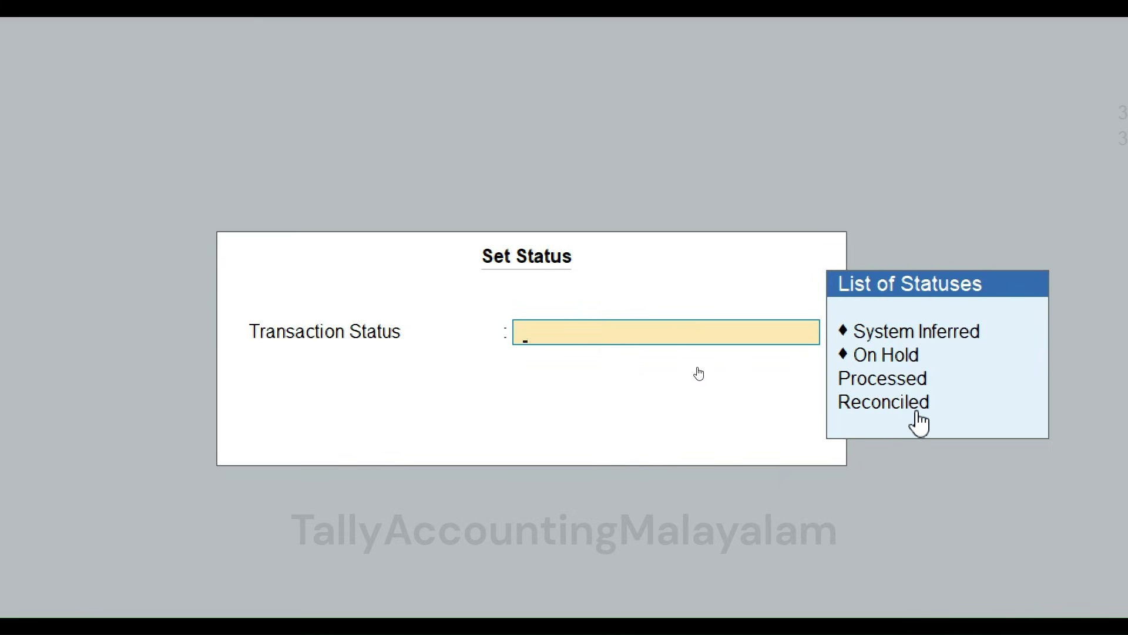
key(Down)
key(Down)
key(Down)
key(Down)
key(Return)
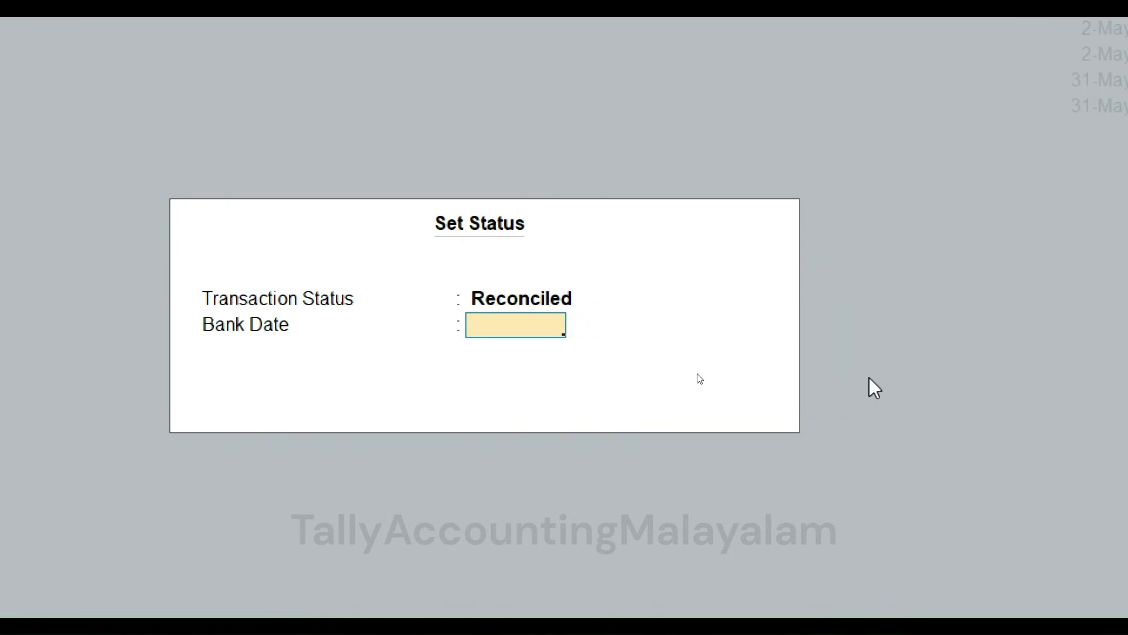
text(1)
text(-5)
key(Return)
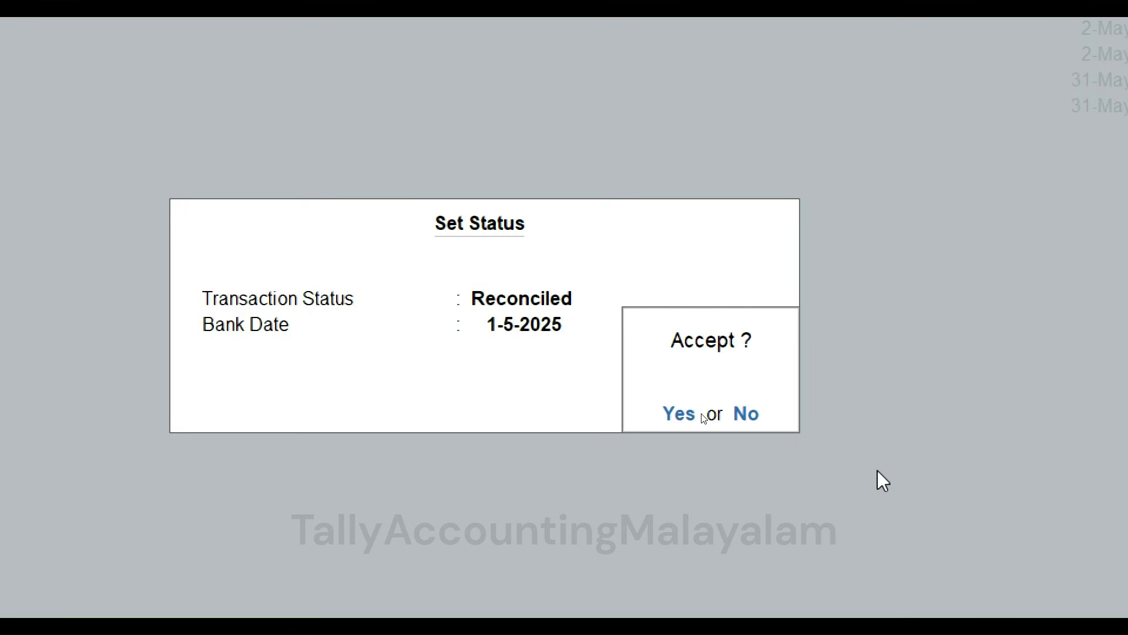
key(Return)
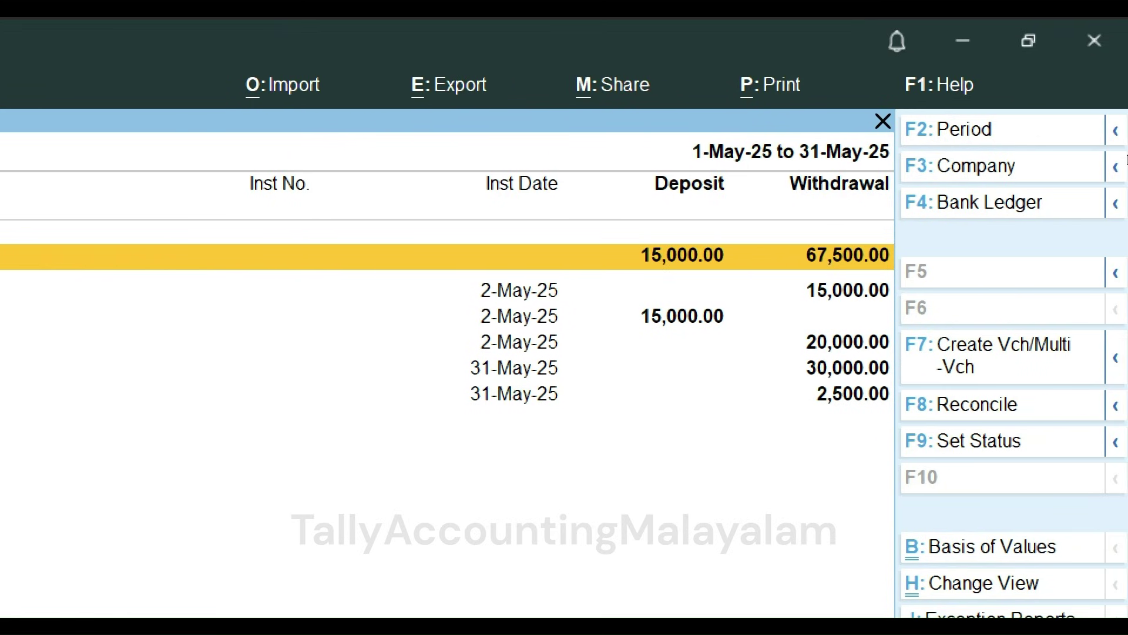
- Return to the bank reconciliation summary and view the details of the reconciled transactions
key(Escape)
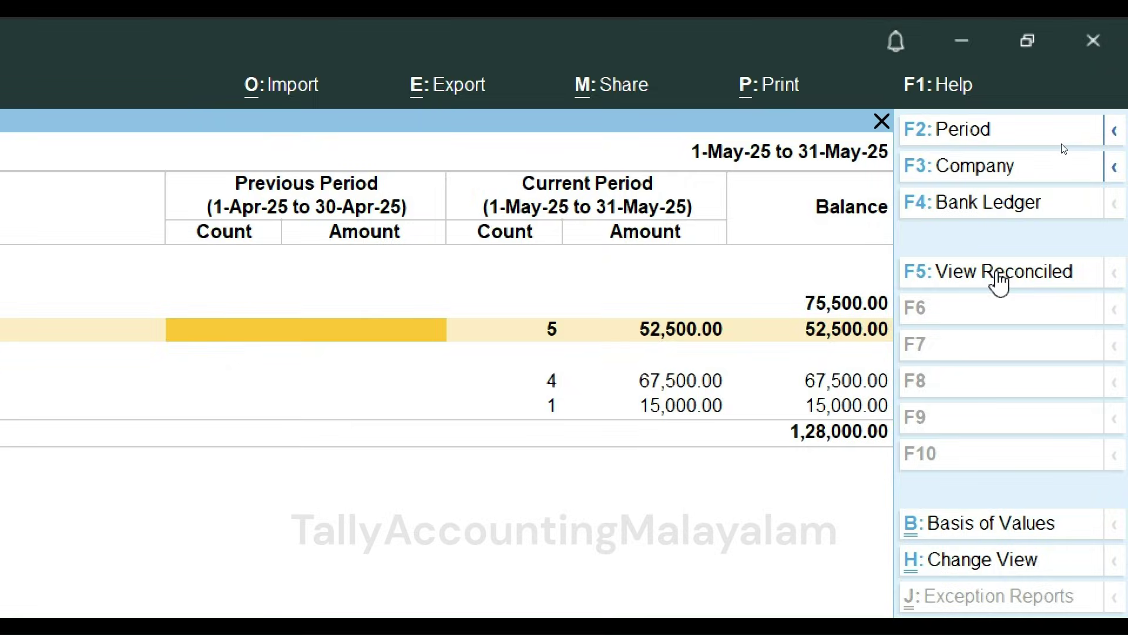
click(999, 280)
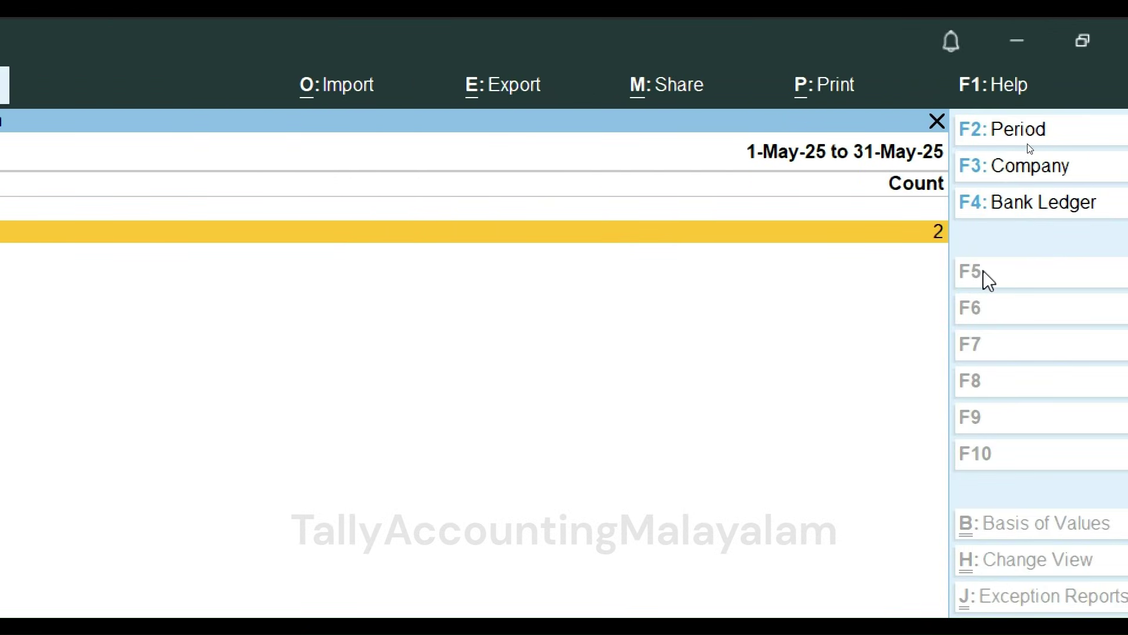
key(Return)
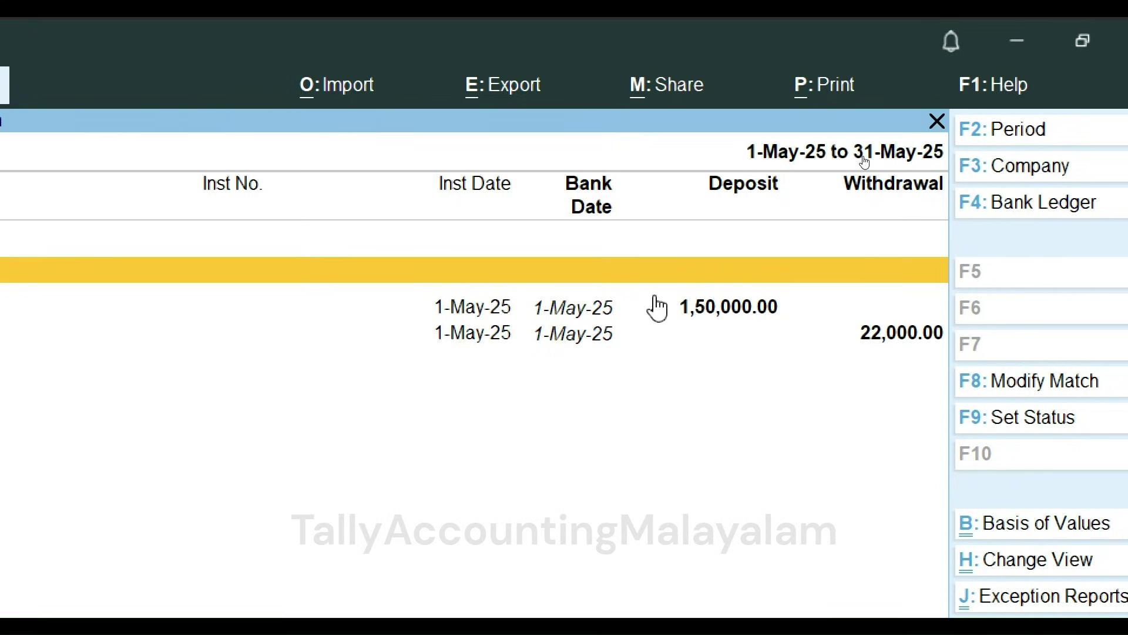
- Change the status of the reconciled 1,50,000.00 deposit to System Inferred
click(598, 308)
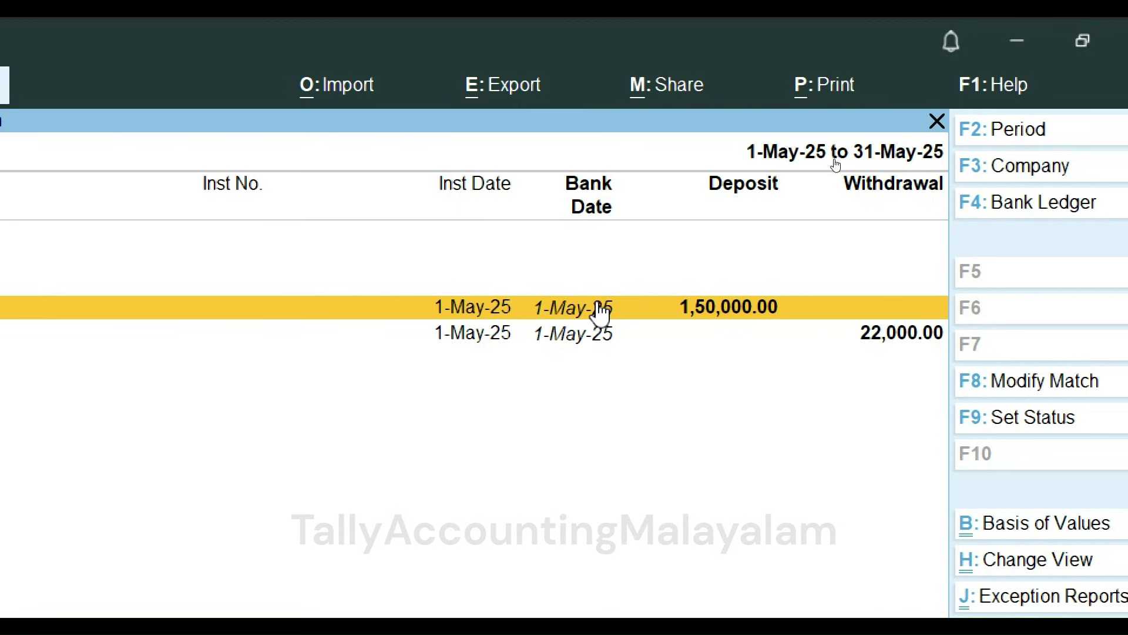
key(Down)
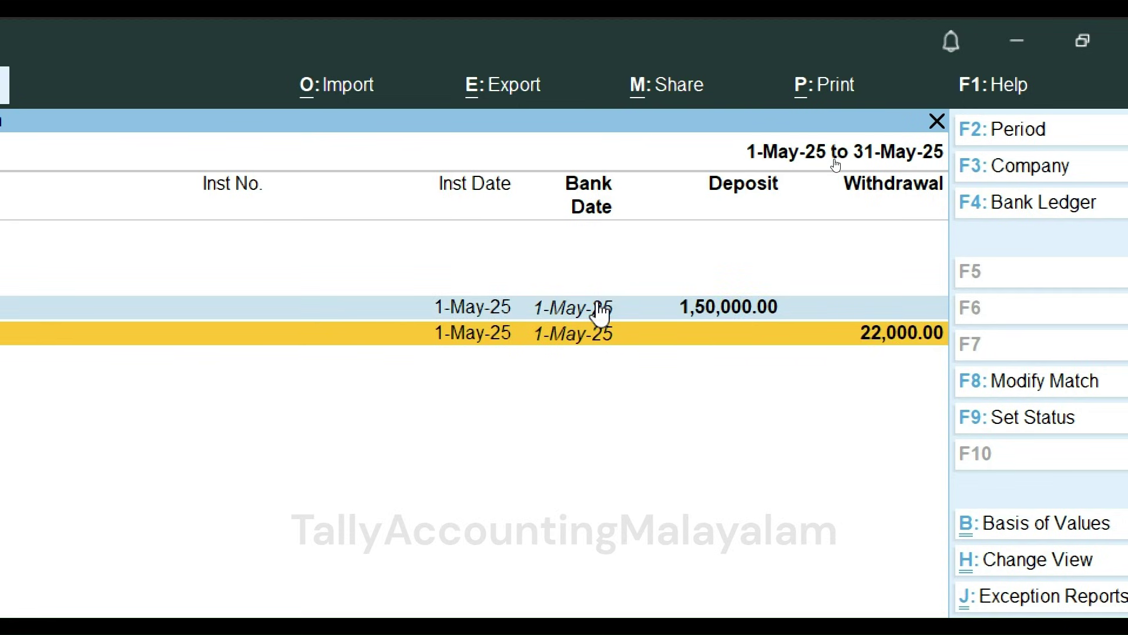
click(599, 314)
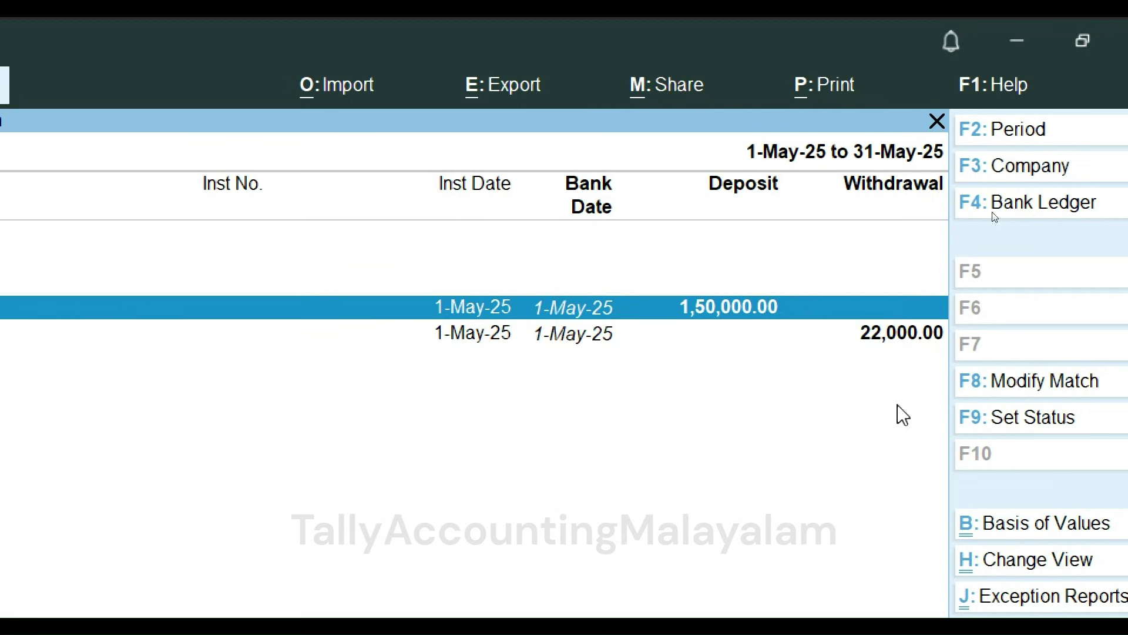
click(1045, 427)
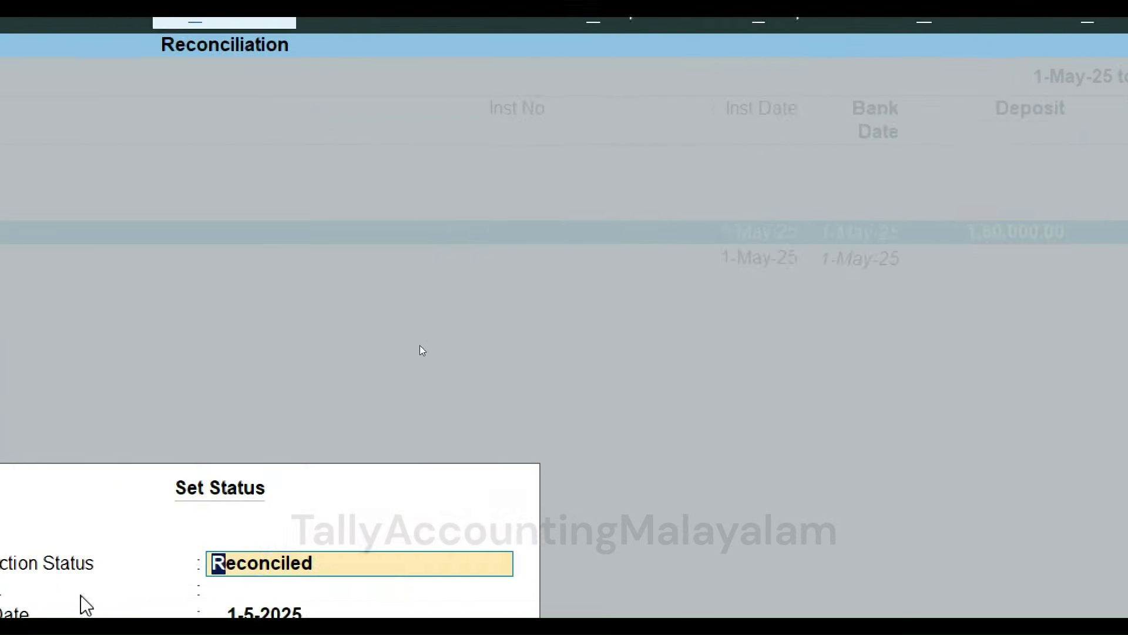
key(space)
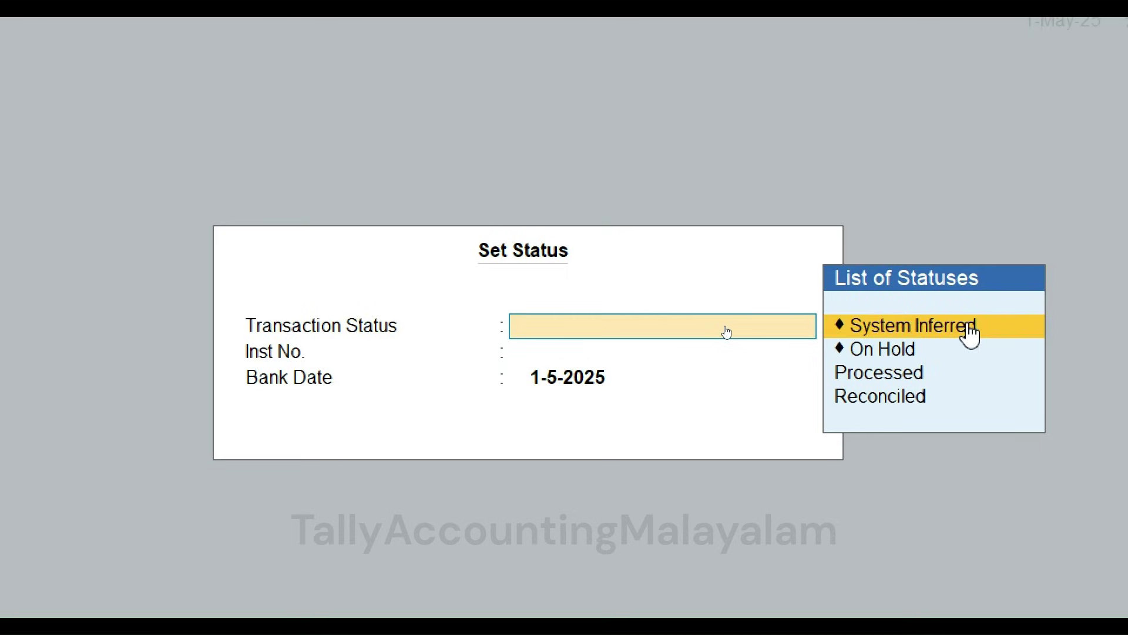
click(971, 334)
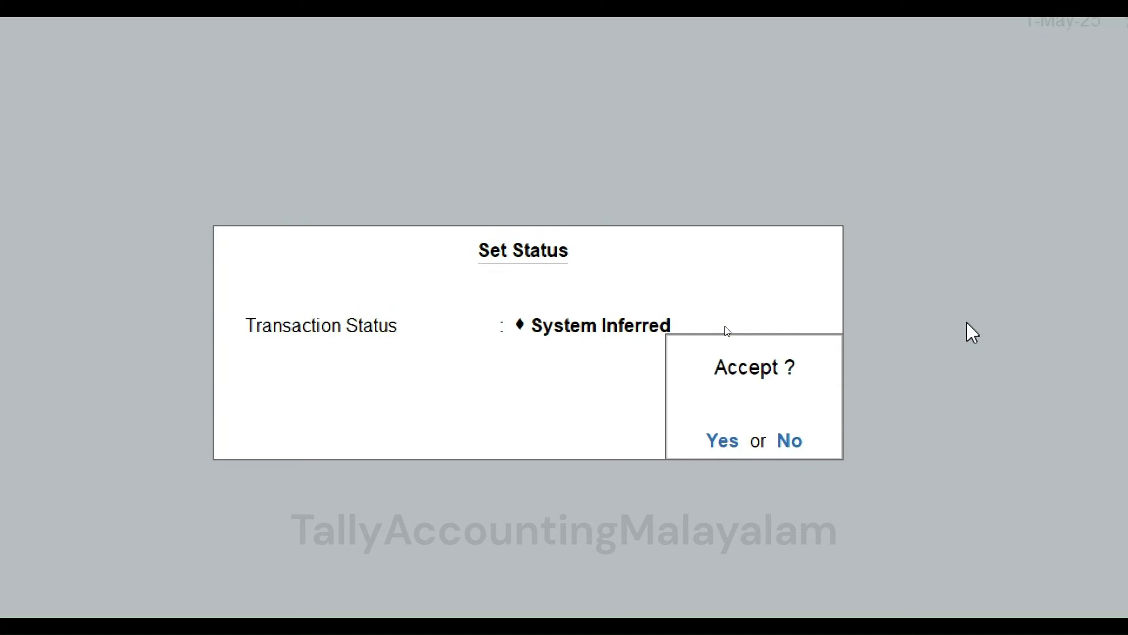
key(Return)
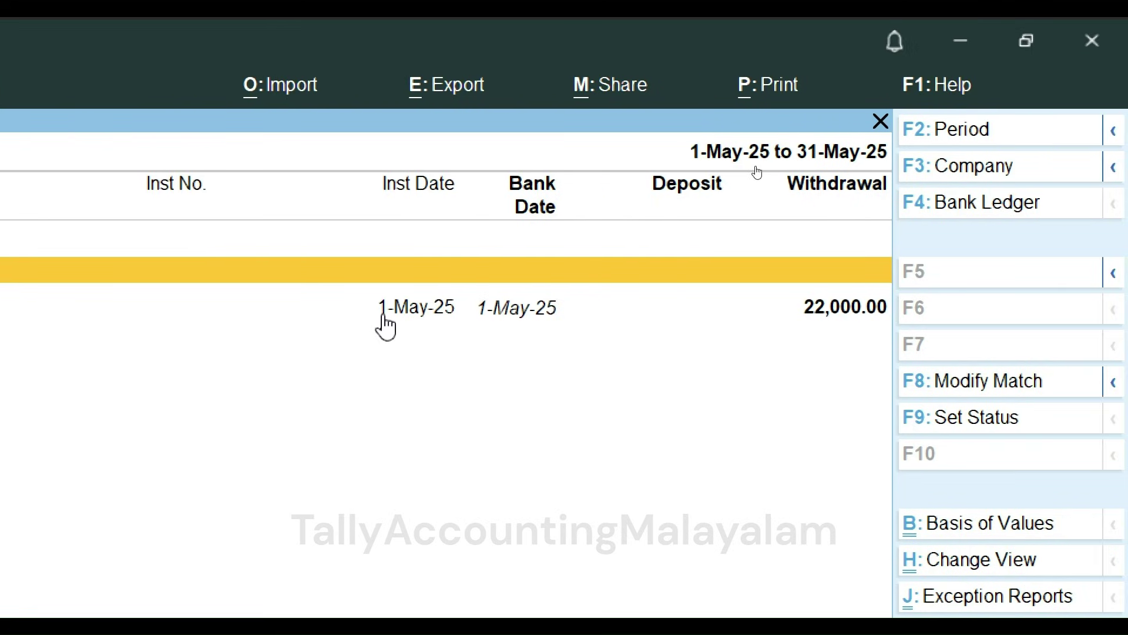
- Set the status of the unreconciled 1,50,000.00 deposit dated 1-May-25 to Reconciled, accepting the bank date 1-5-2025
key(Escape)
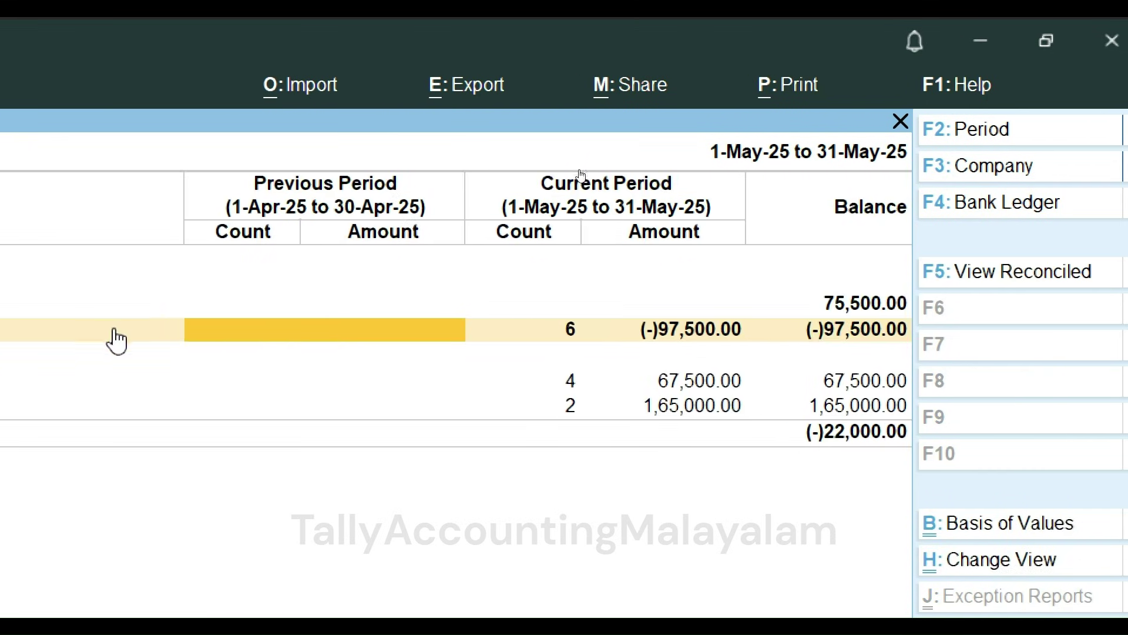
double_click(672, 330)
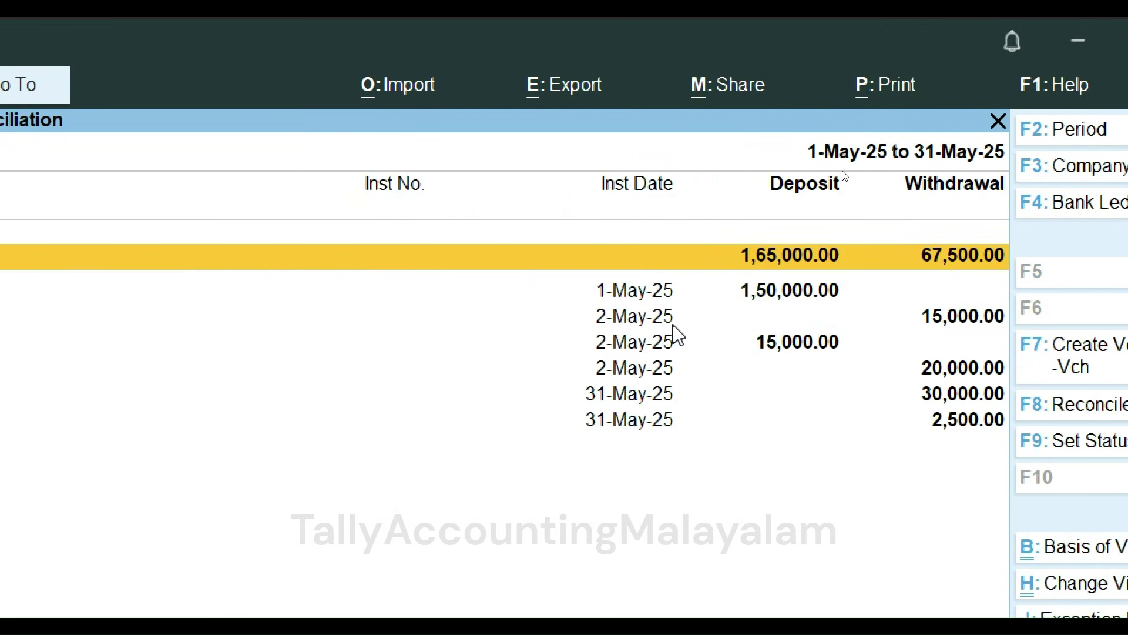
click(686, 294)
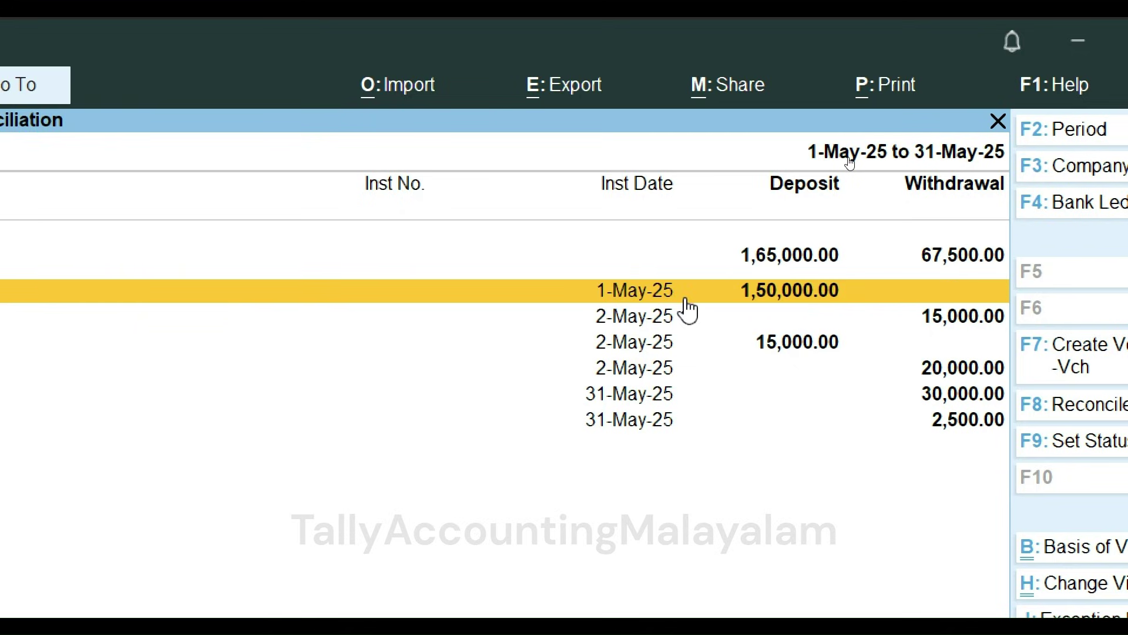
key(Down)
click(687, 299)
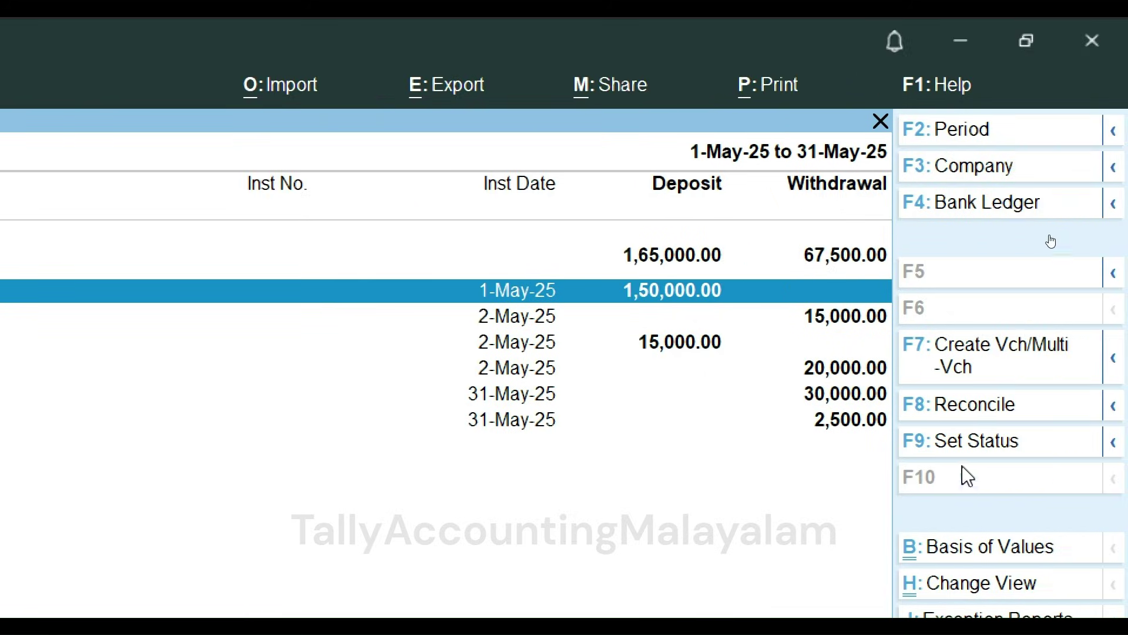
click(979, 442)
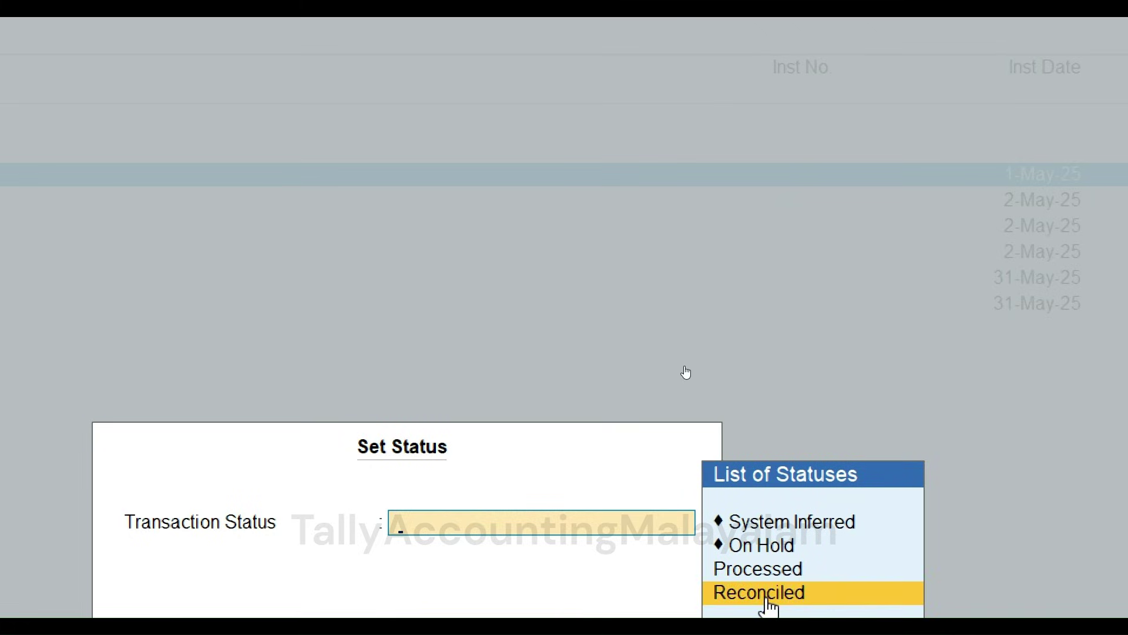
click(766, 603)
key(Return)
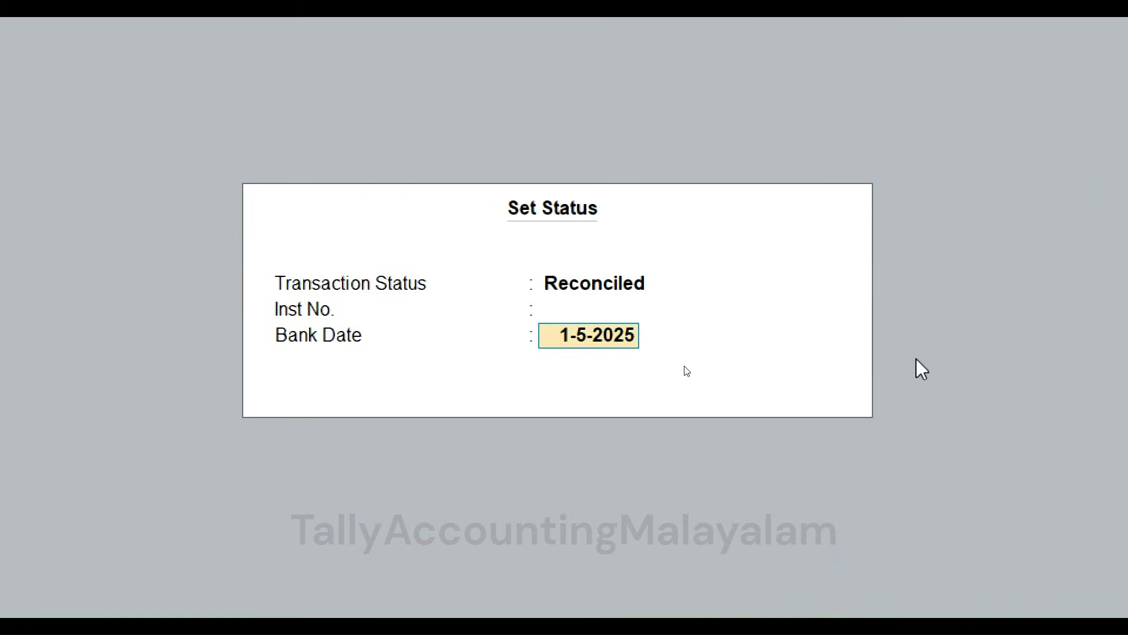
key(Return)
key(Return)
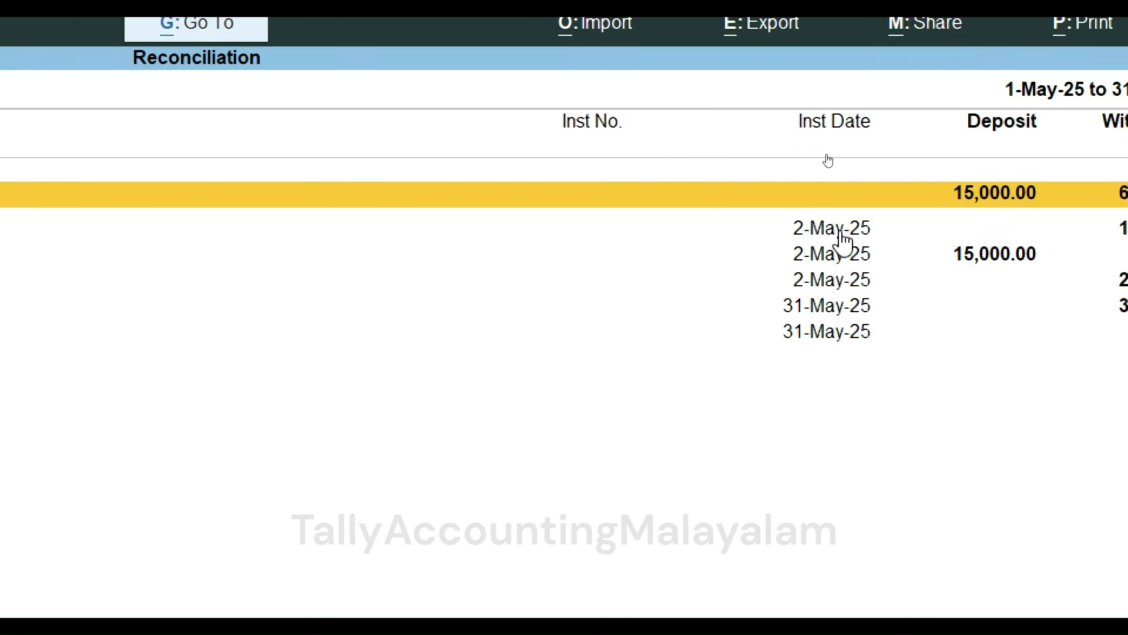
- Set the status of the three 2-May-25 transactions, 15,000.00 withdrawal, 15,000.00 deposit and 20,000.00 withdrawal, to Reconciled with bank date 2-5-2025
click(842, 229)
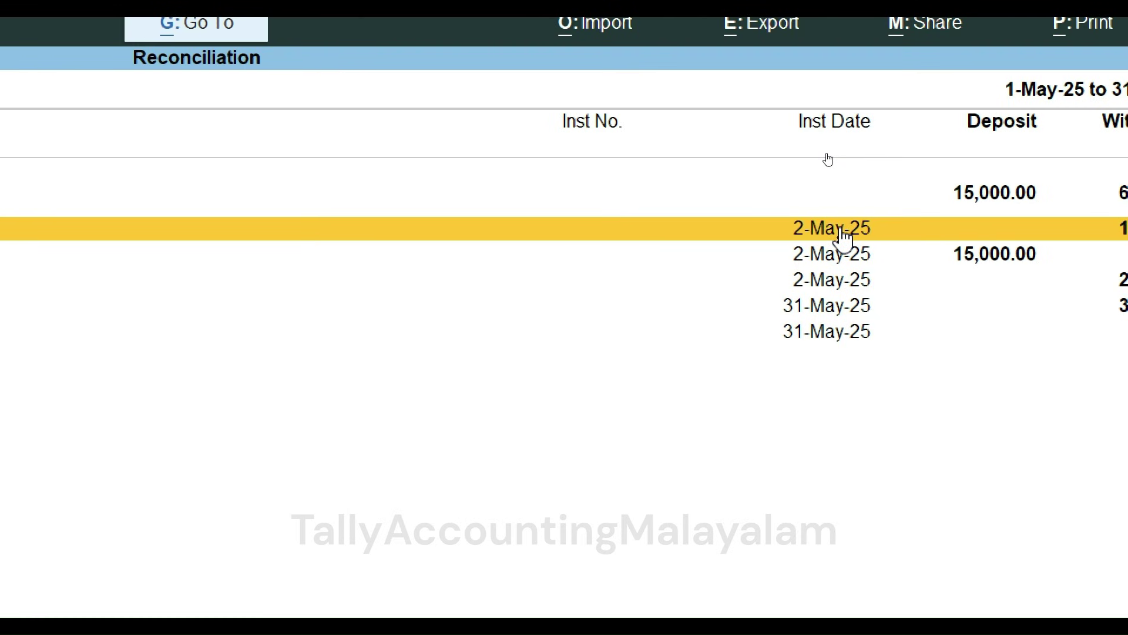
click(975, 194)
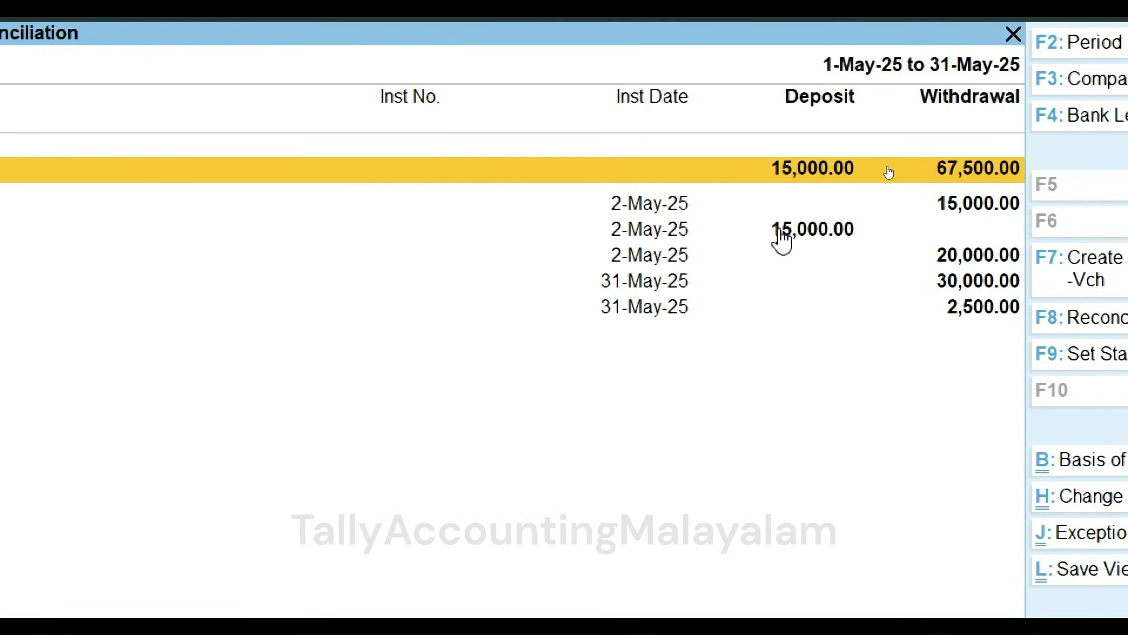
key(Down)
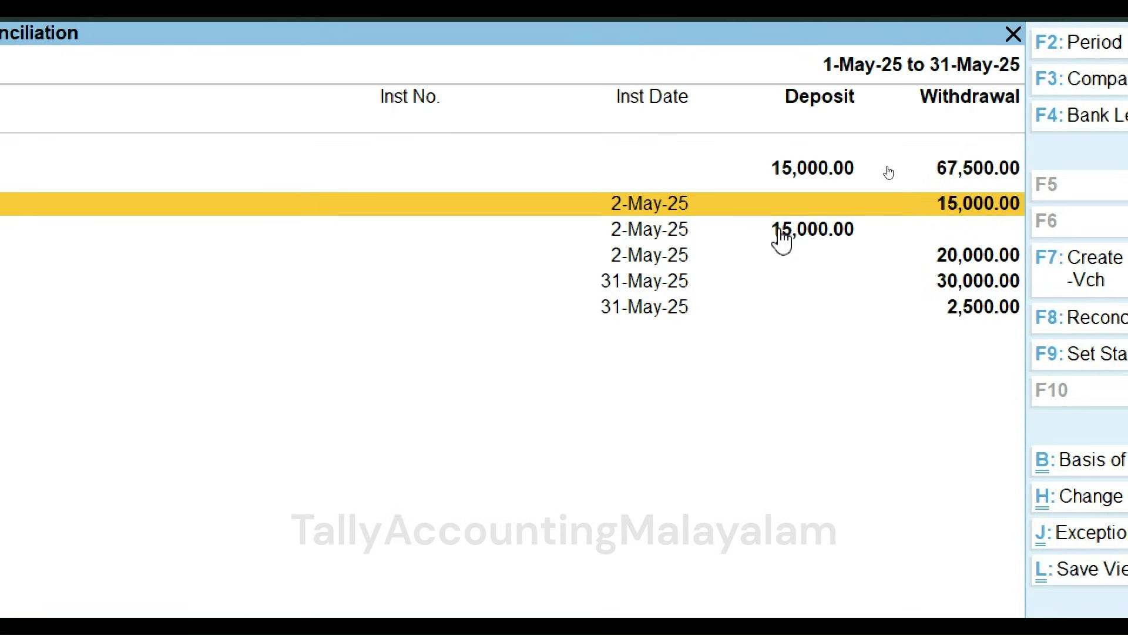
key(Down)
key(Up)
key(Up)
key(Down)
key(shift+Down)
key(shift+Down)
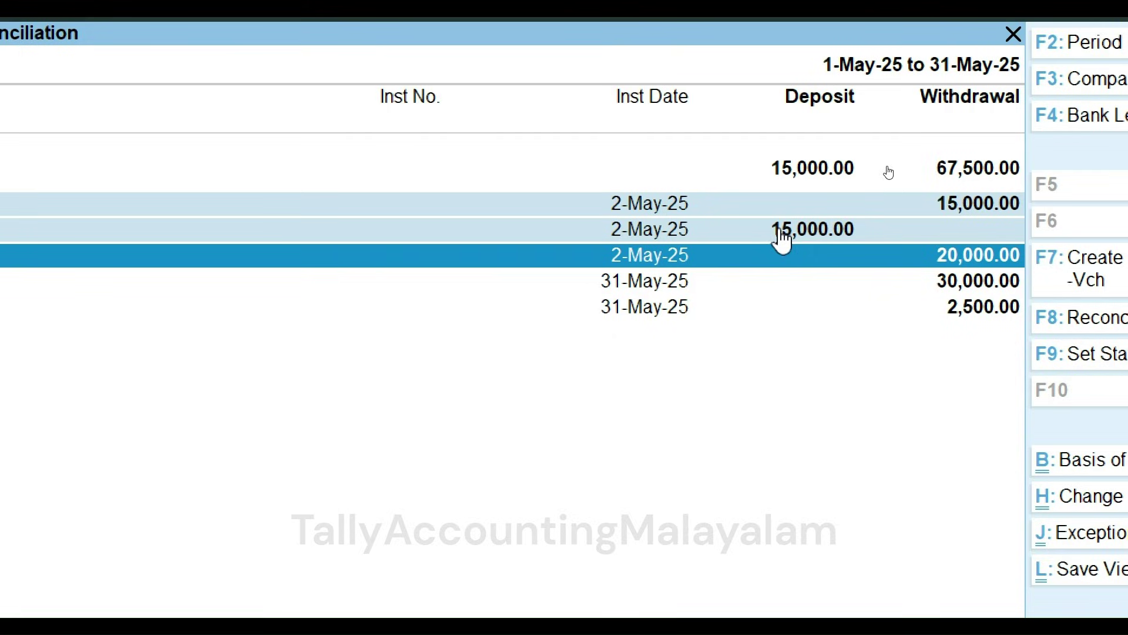
click(1114, 363)
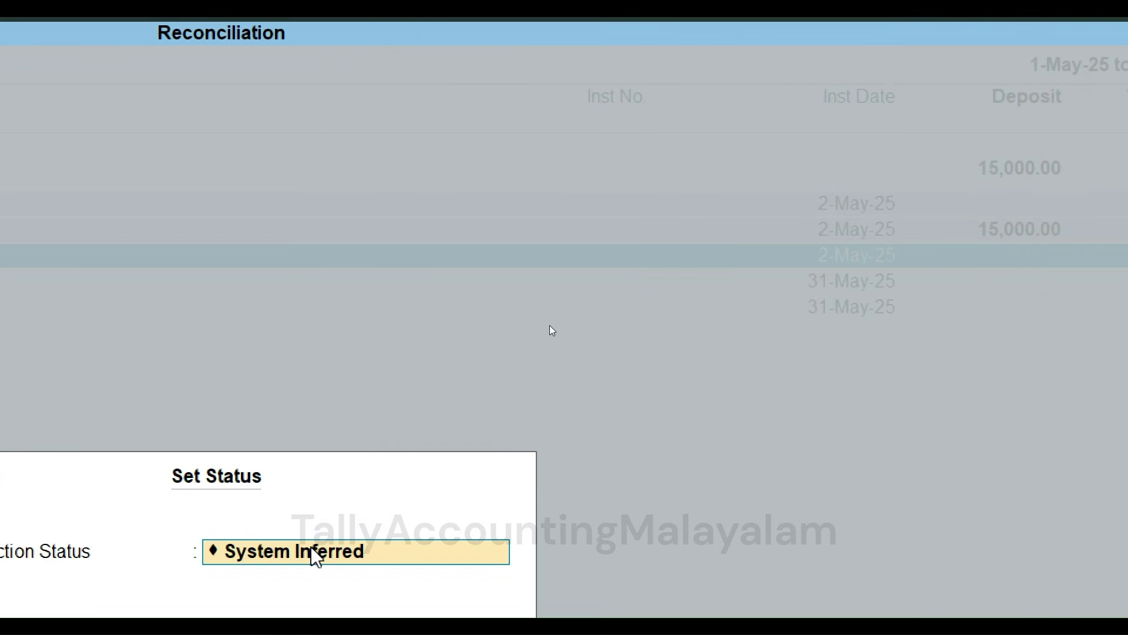
click(87, 552)
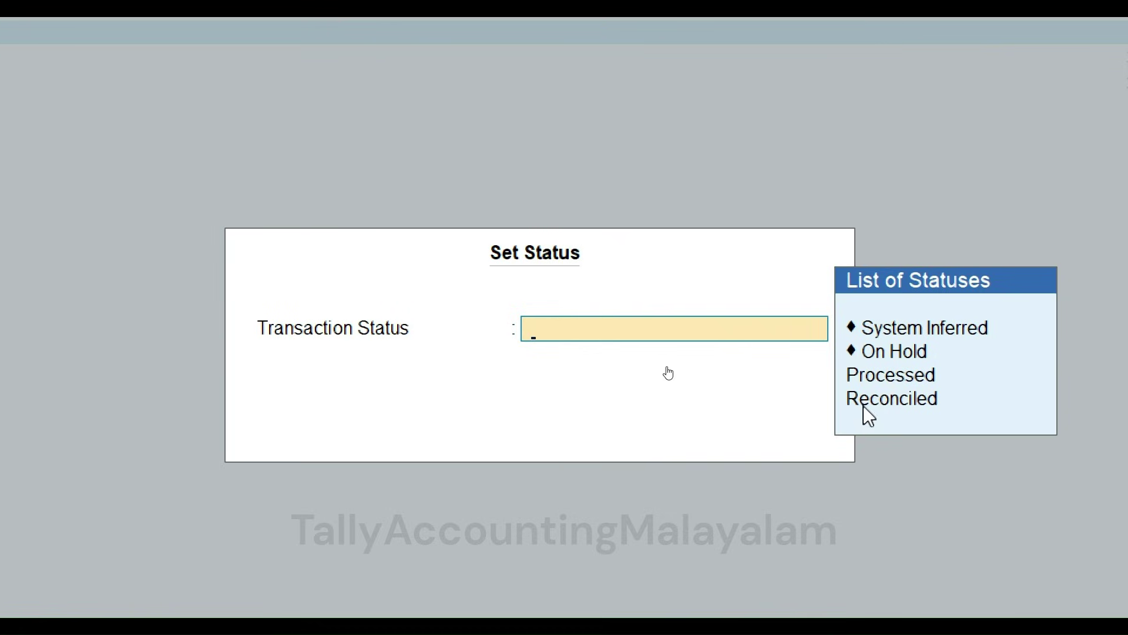
click(889, 405)
click(864, 407)
text(2)
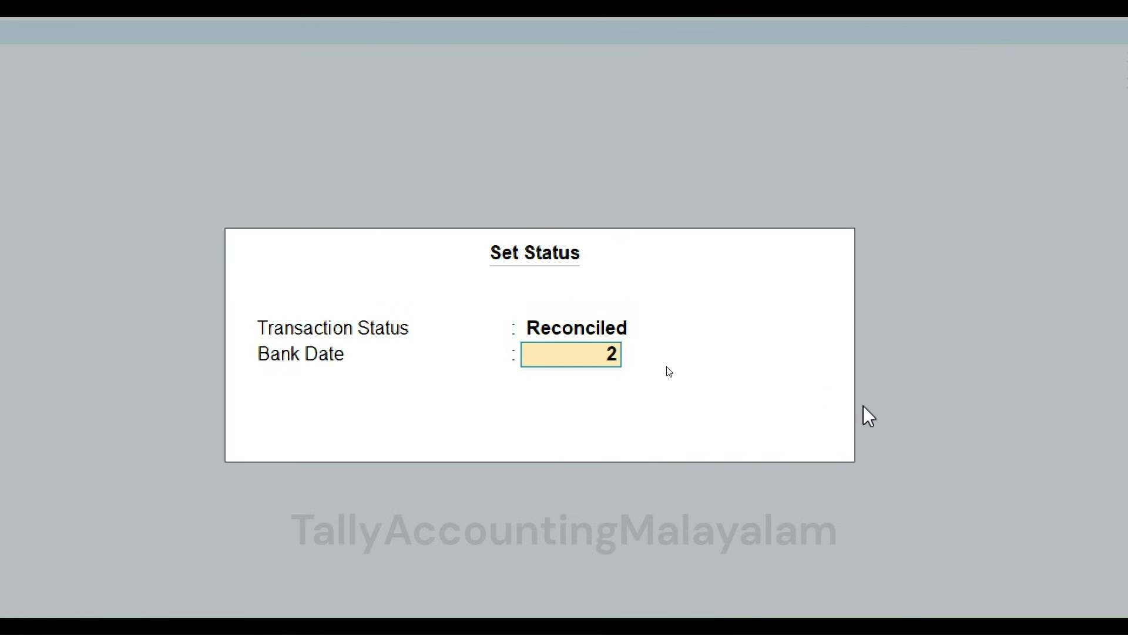
text(-5)
key(Return)
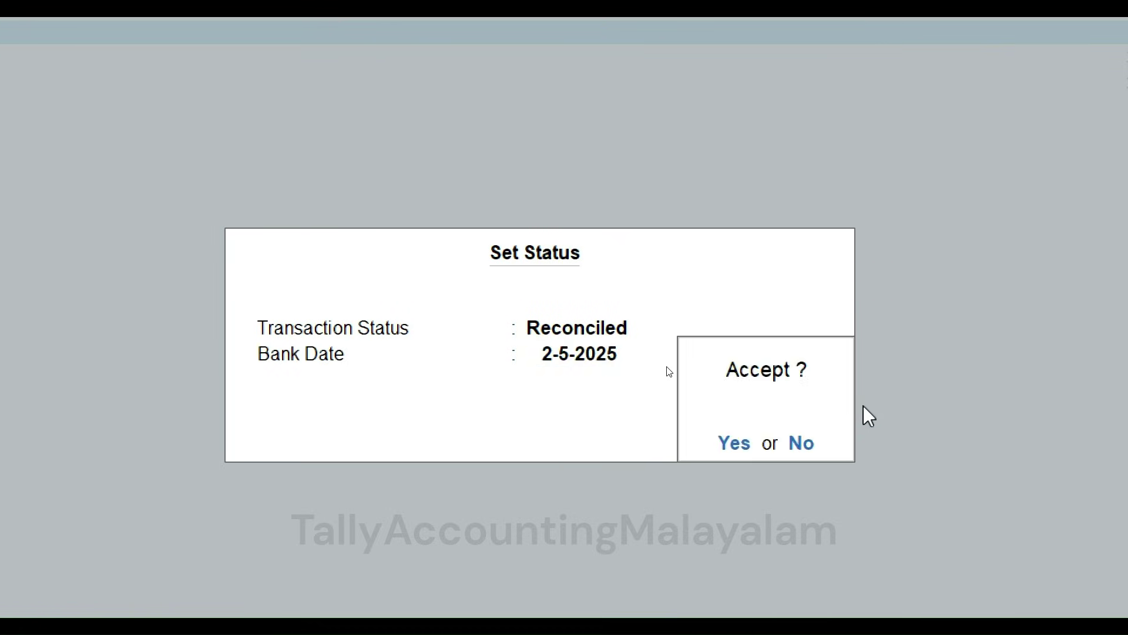
key(Return)
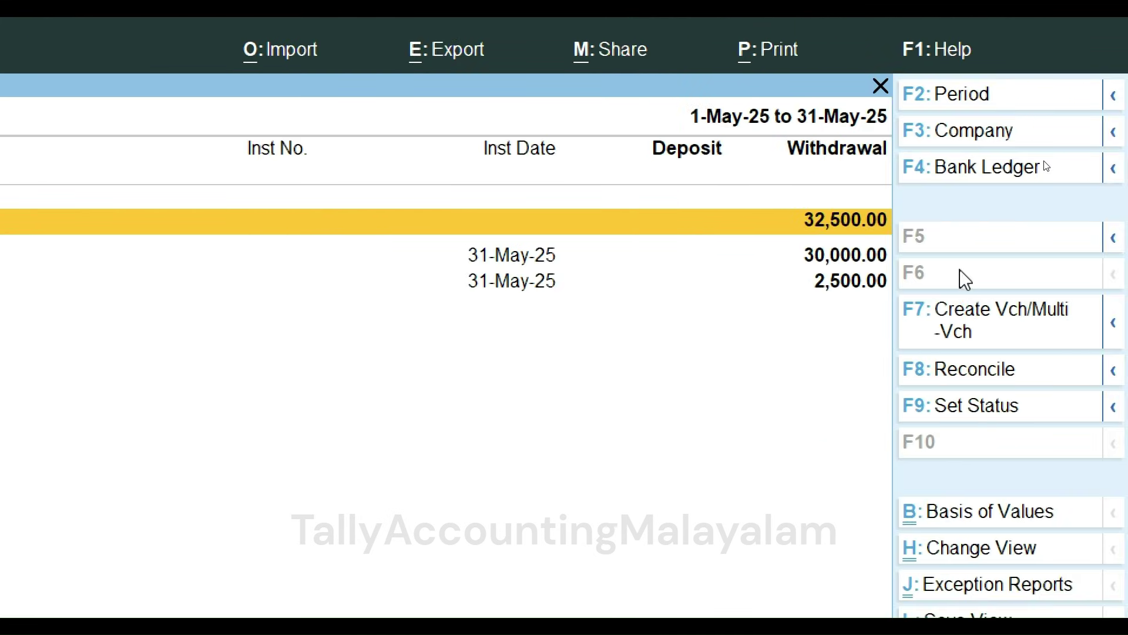
- Set the status of the two 31-May-25 withdrawals, 30,000.00 and 2,500.00, to Reconciled with bank date 31-5
click(534, 261)
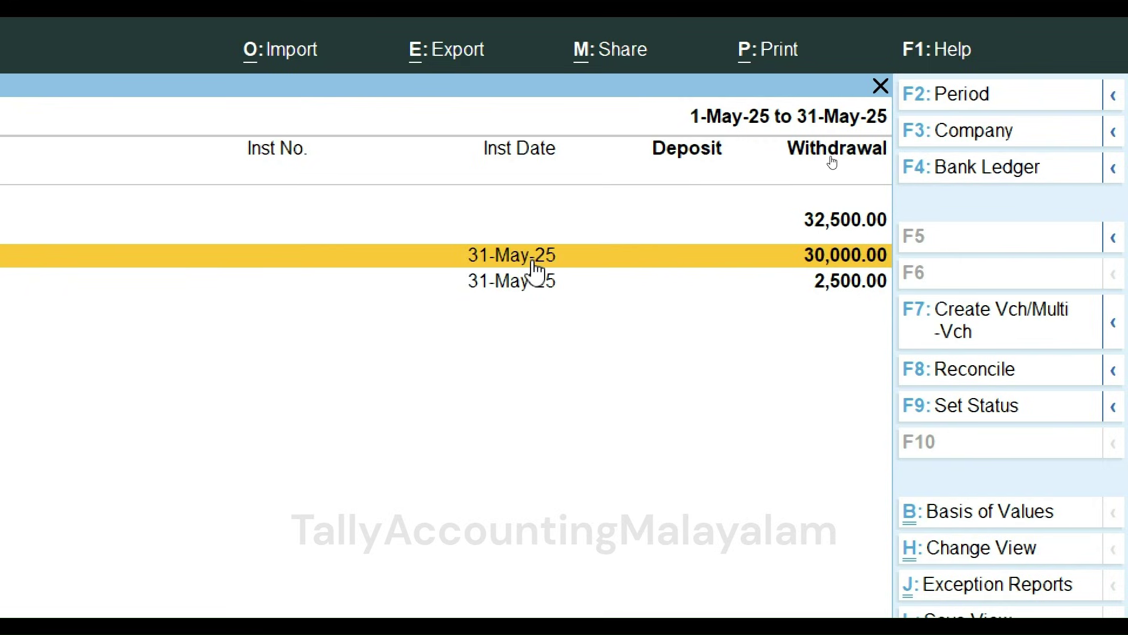
key(space)
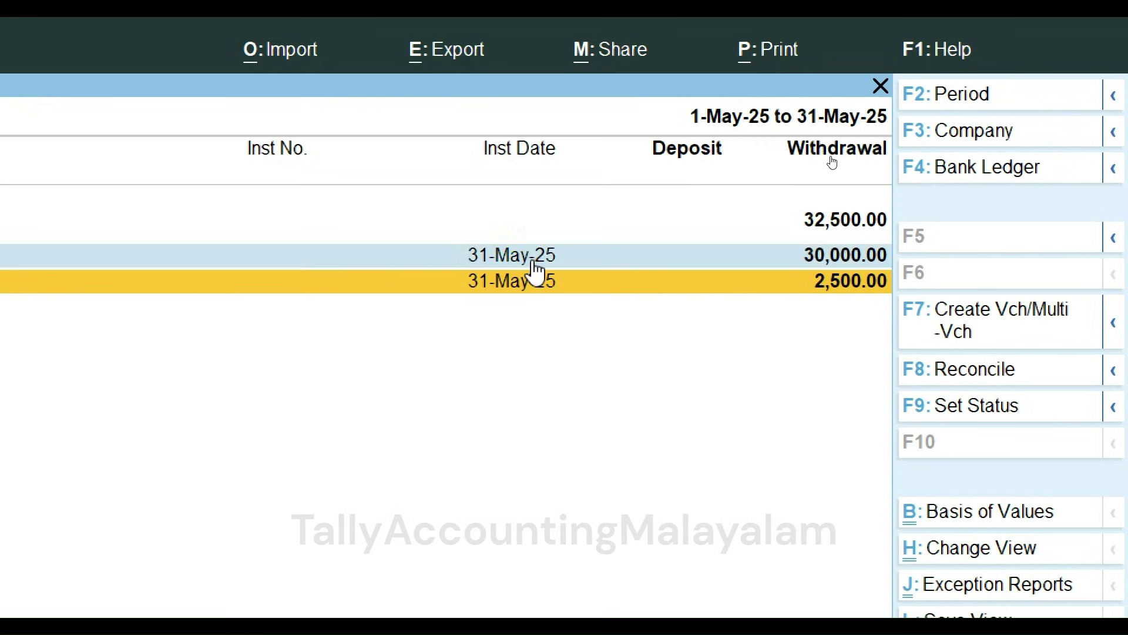
key(space)
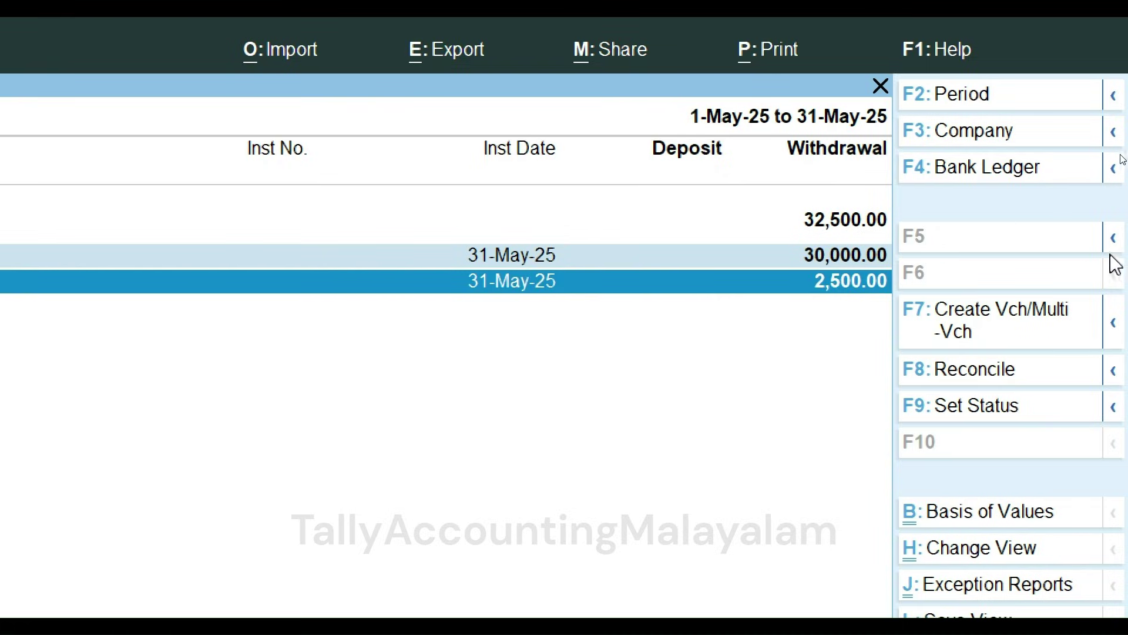
click(1015, 414)
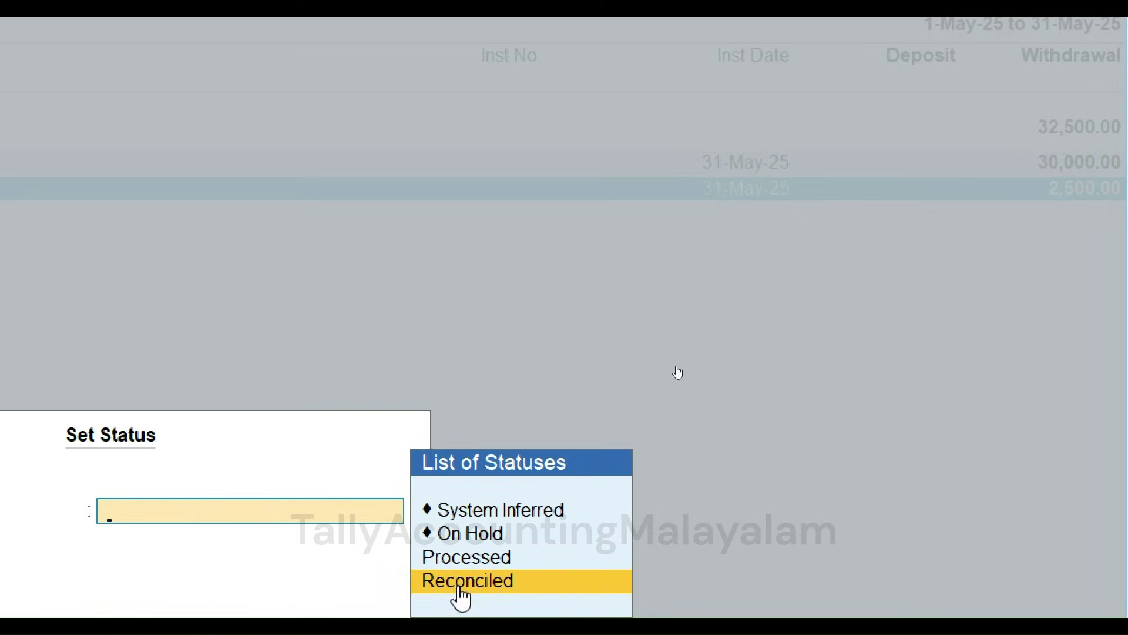
click(465, 582)
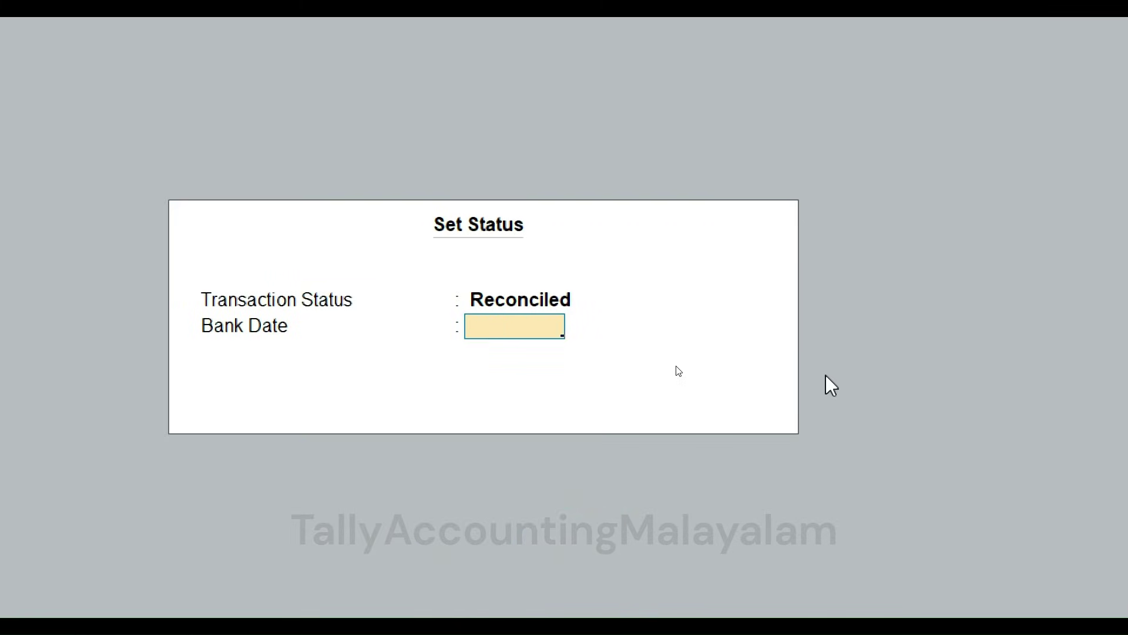
text(31-5)
key(Return)
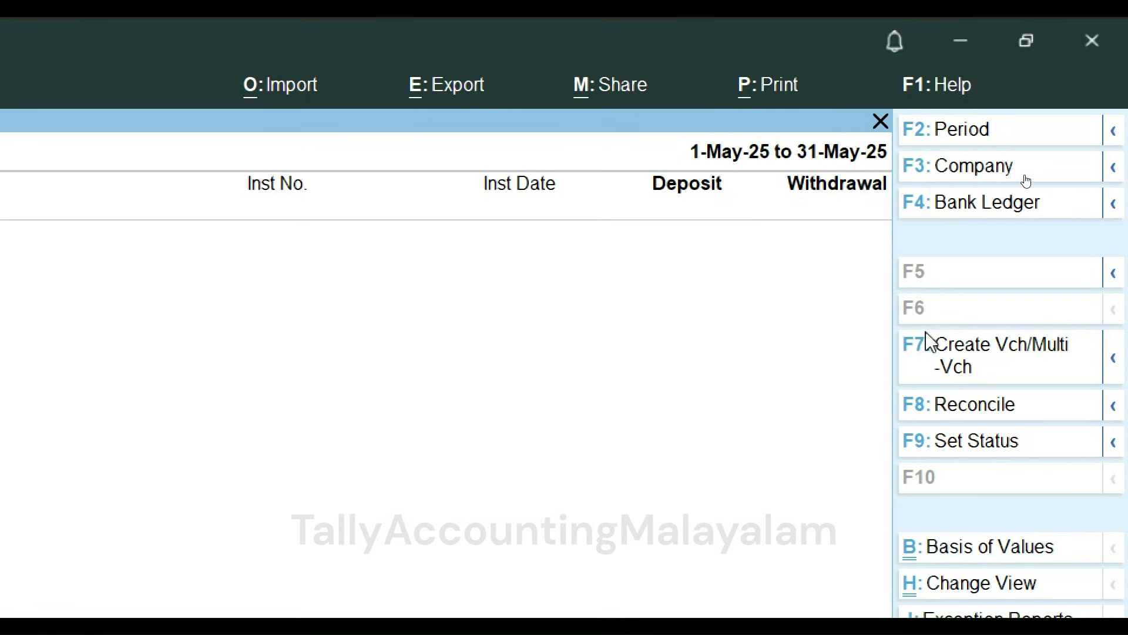
- Create a payment voucher from the reconciliation screen, dated 31-5, with Sib Bank as the account
click(1005, 361)
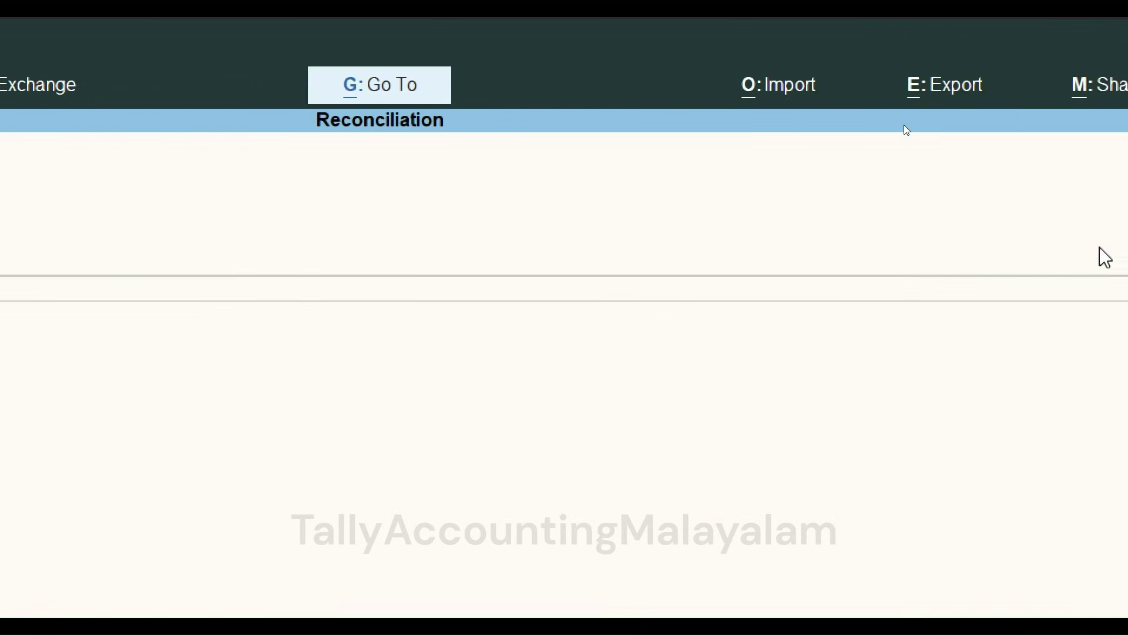
key(F2)
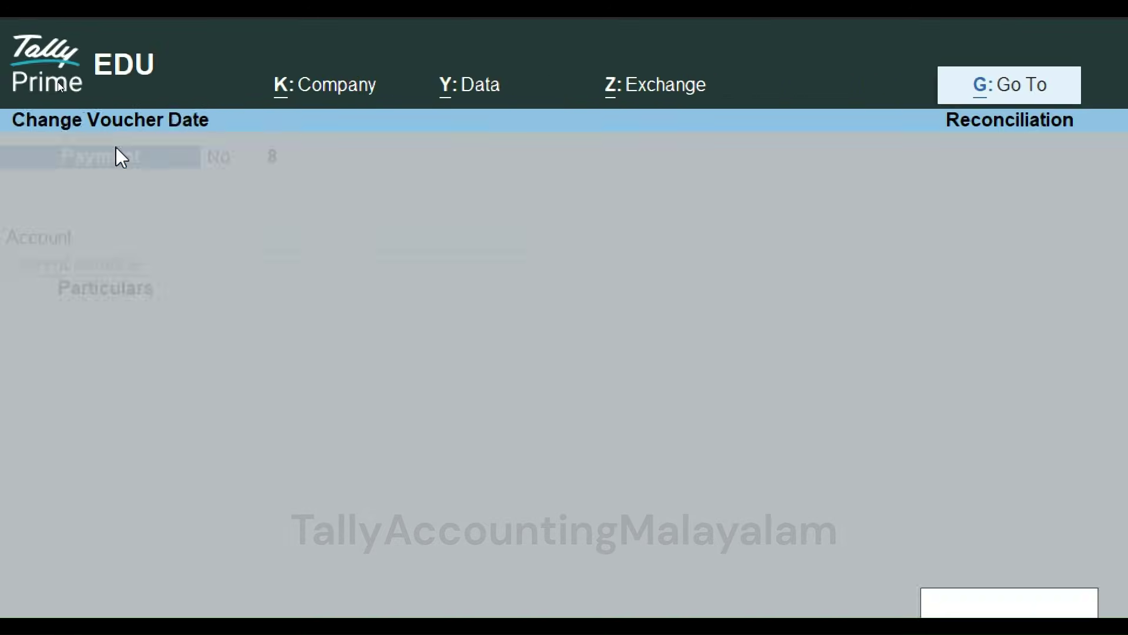
text(31-5)
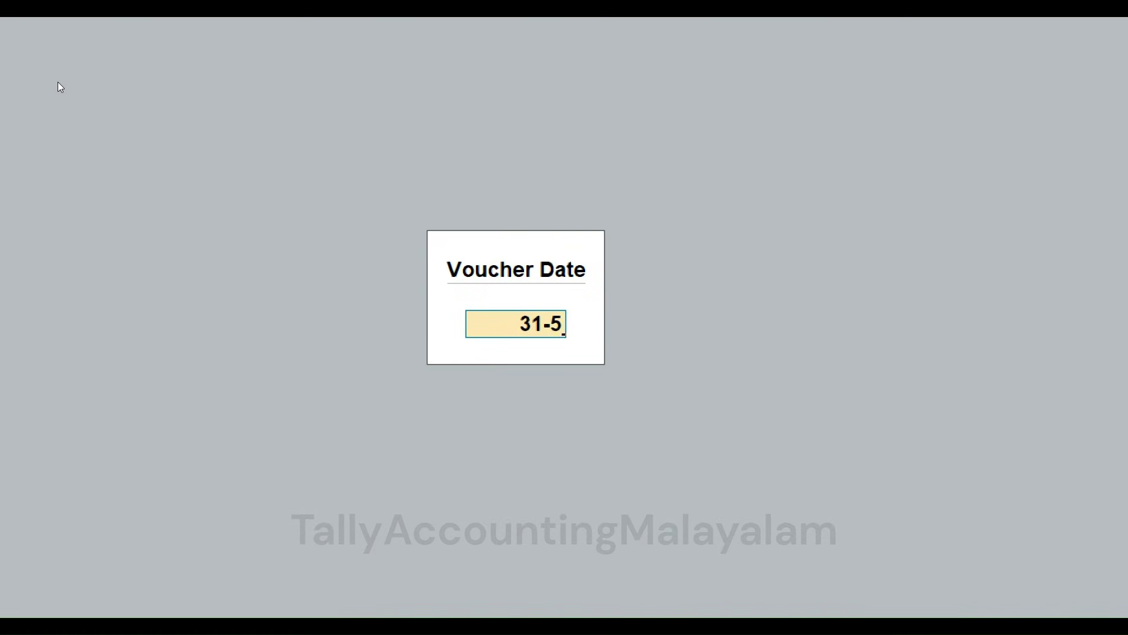
key(Return)
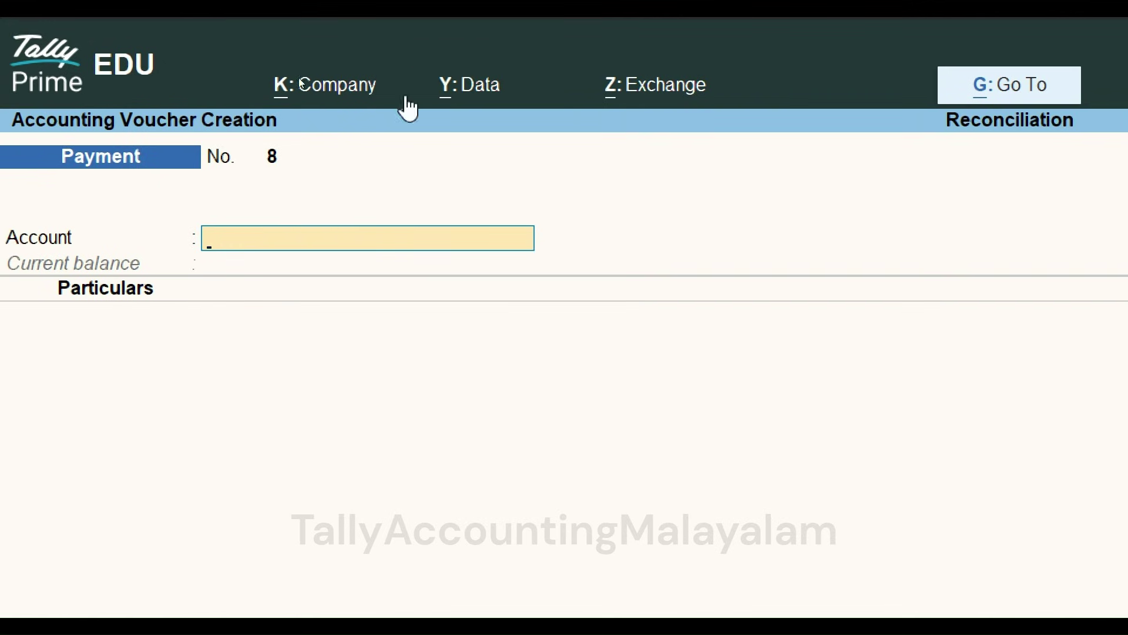
key(Down)
key(Down)
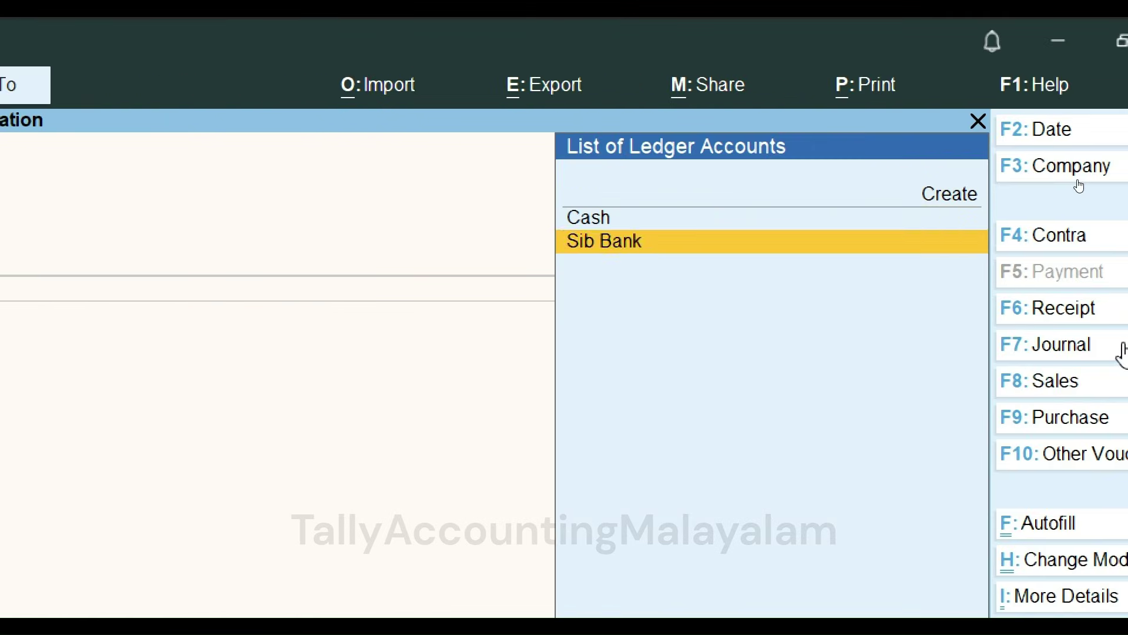
key(Return)
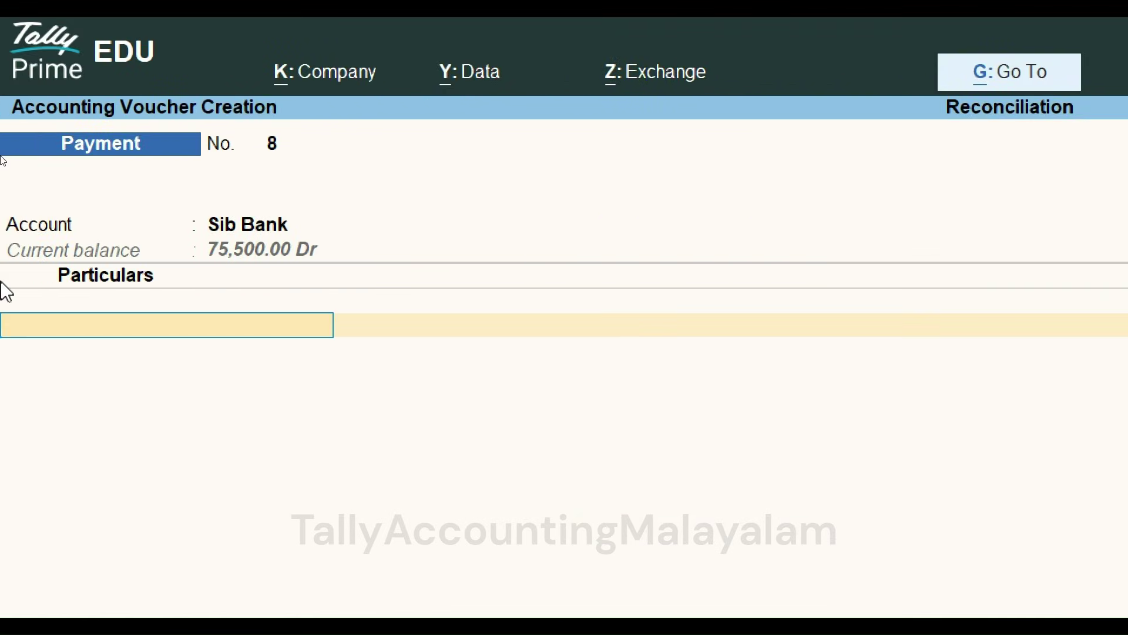
- Enter the Bank Charge ledger with an amount of 750 in the payment voucher and finish the particulars
text(B)
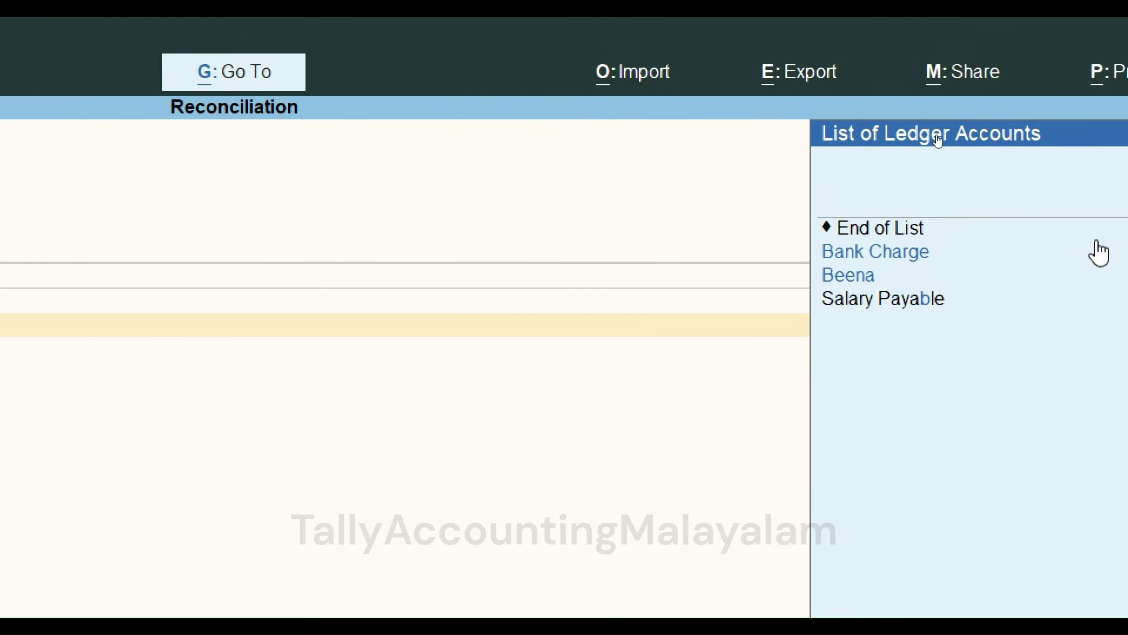
click(1099, 253)
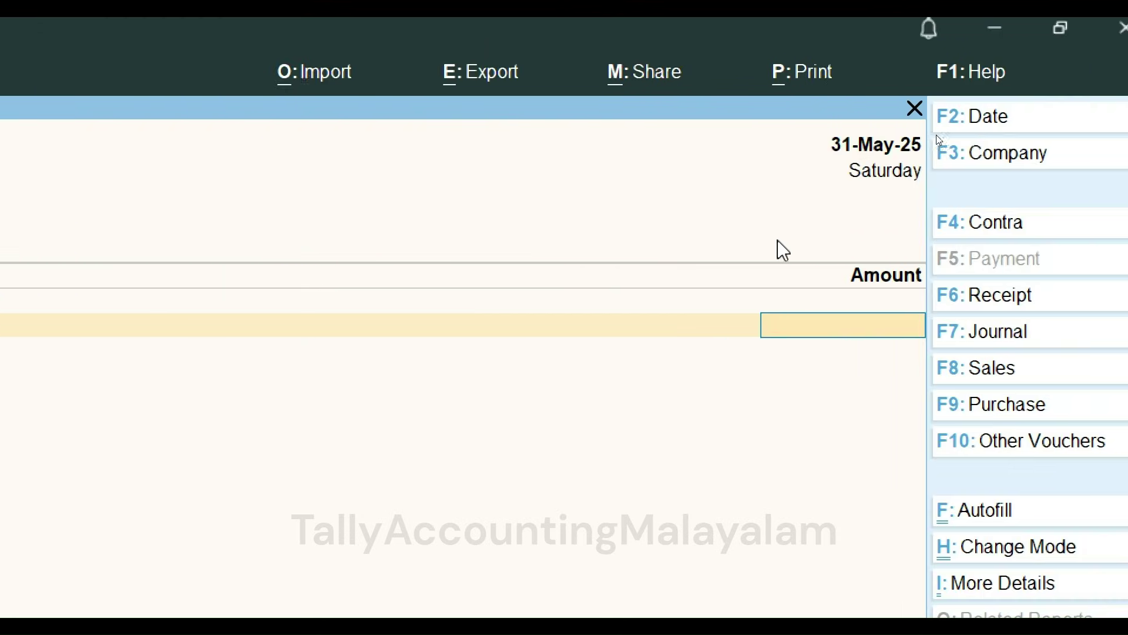
text(750)
key(Return)
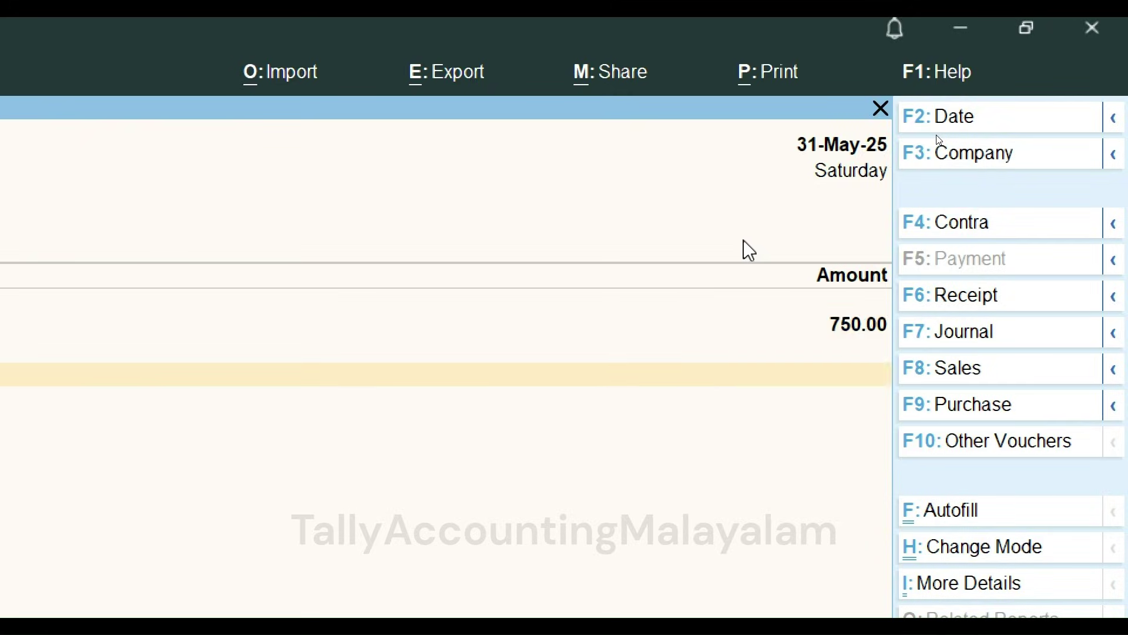
key(Return)
key(Return)
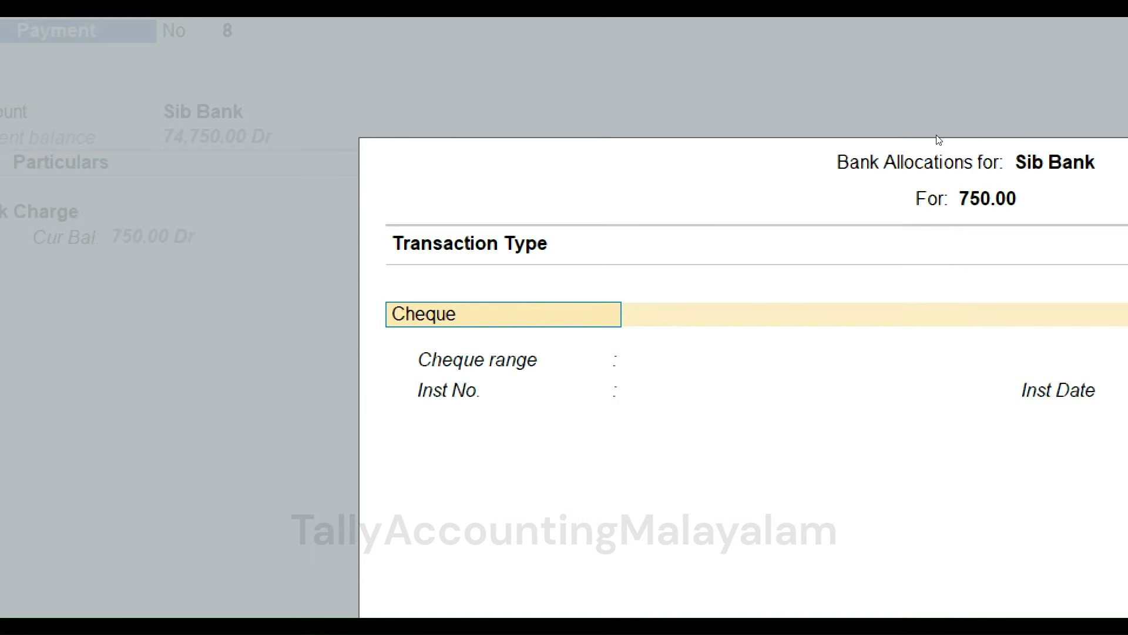
- Complete the Sib Bank allocation as Cheque with cheque range Not Applicable and instrument date 31-5, and save the voucher
key(Return)
key(Return)
key(Return)
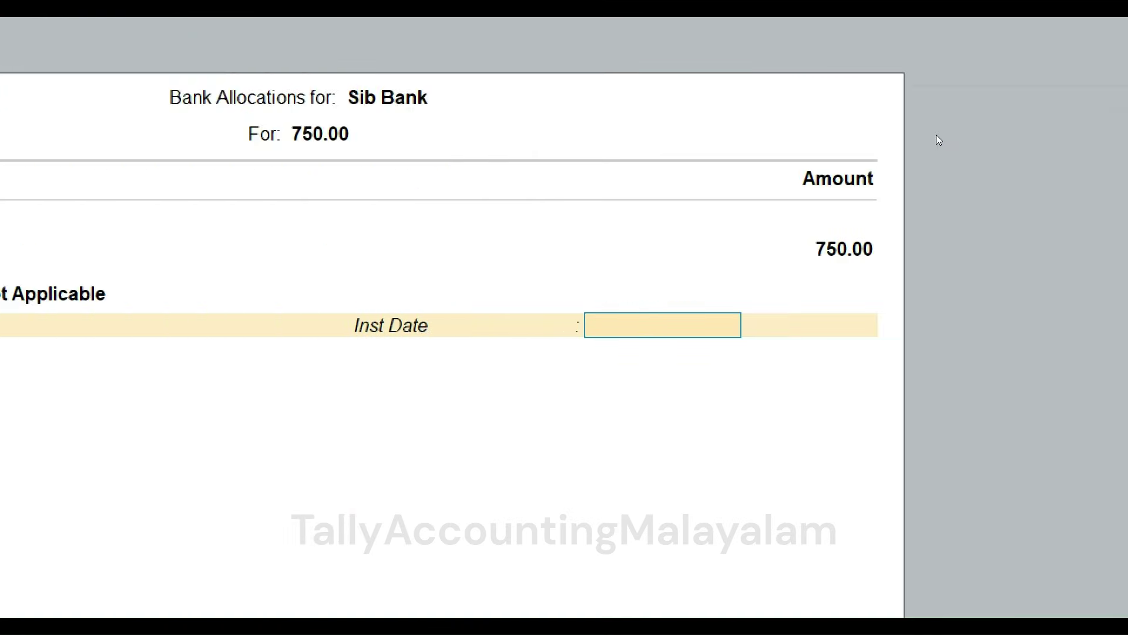
text(31-5)
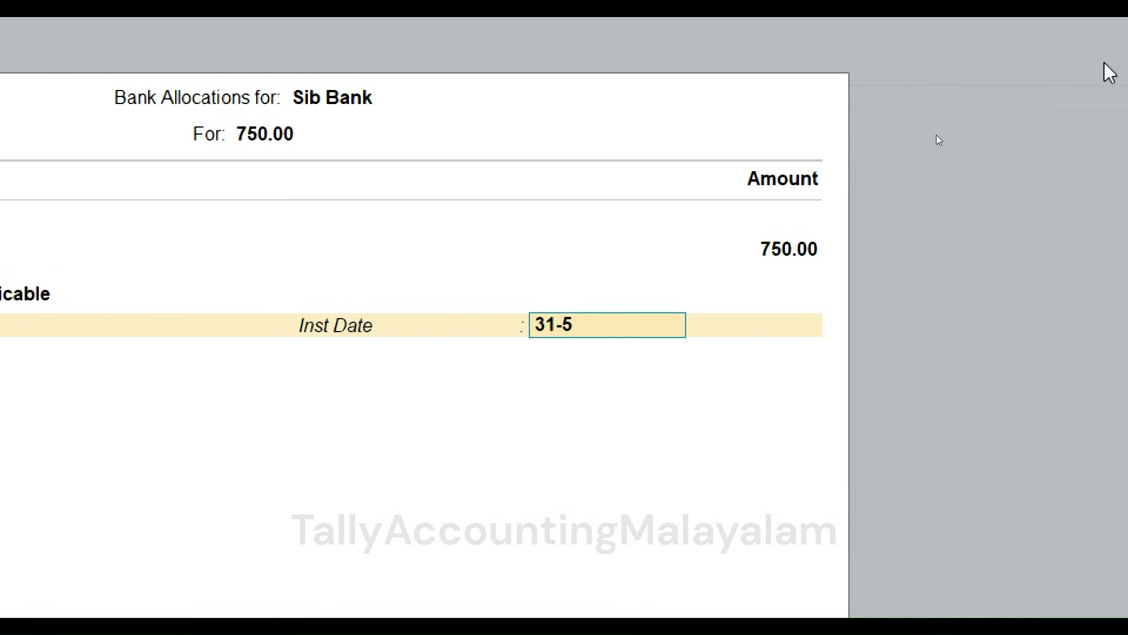
key(Return)
key(Return)
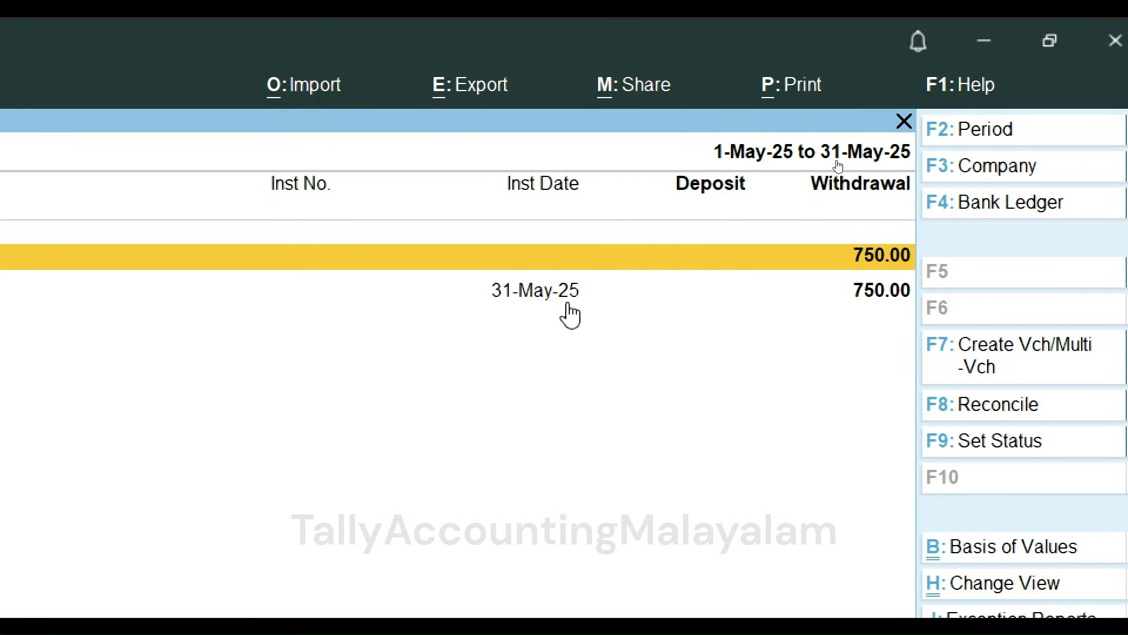
- Set the 750.00 withdrawal's status to Reconciled with a blank instrument number and bank date 31-5-2025, and return to the reconciliation summary
click(569, 303)
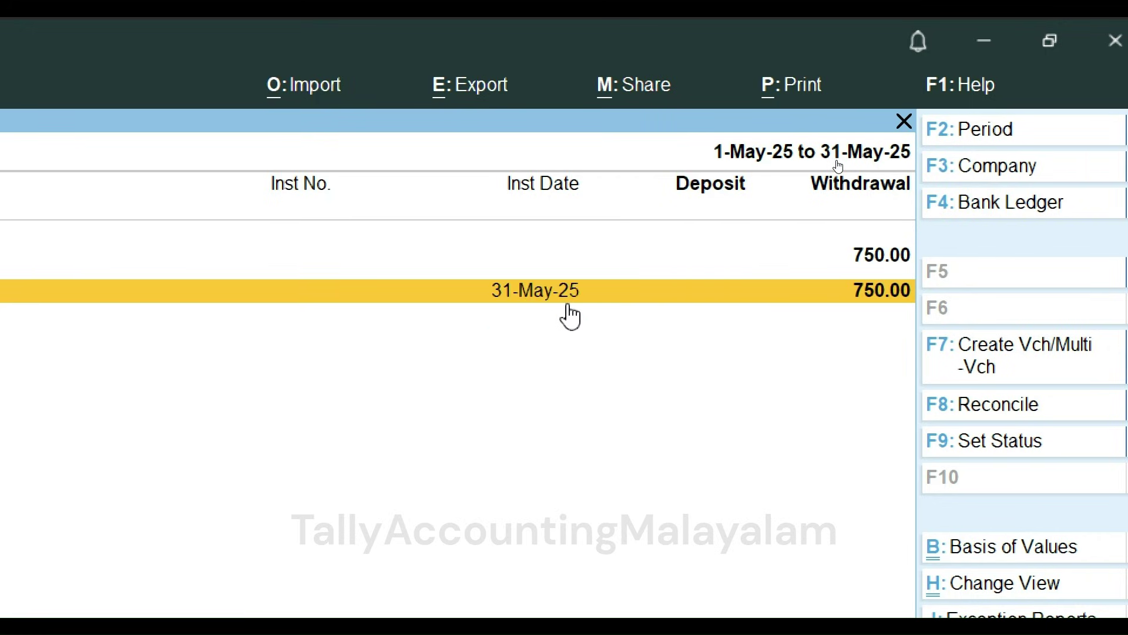
key(space)
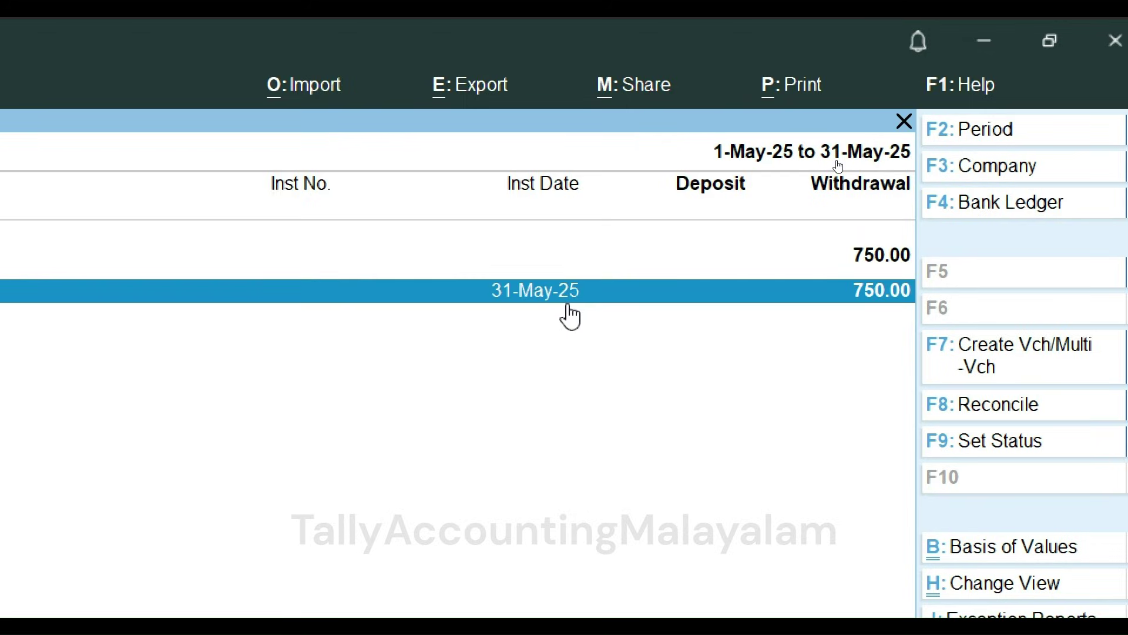
click(977, 453)
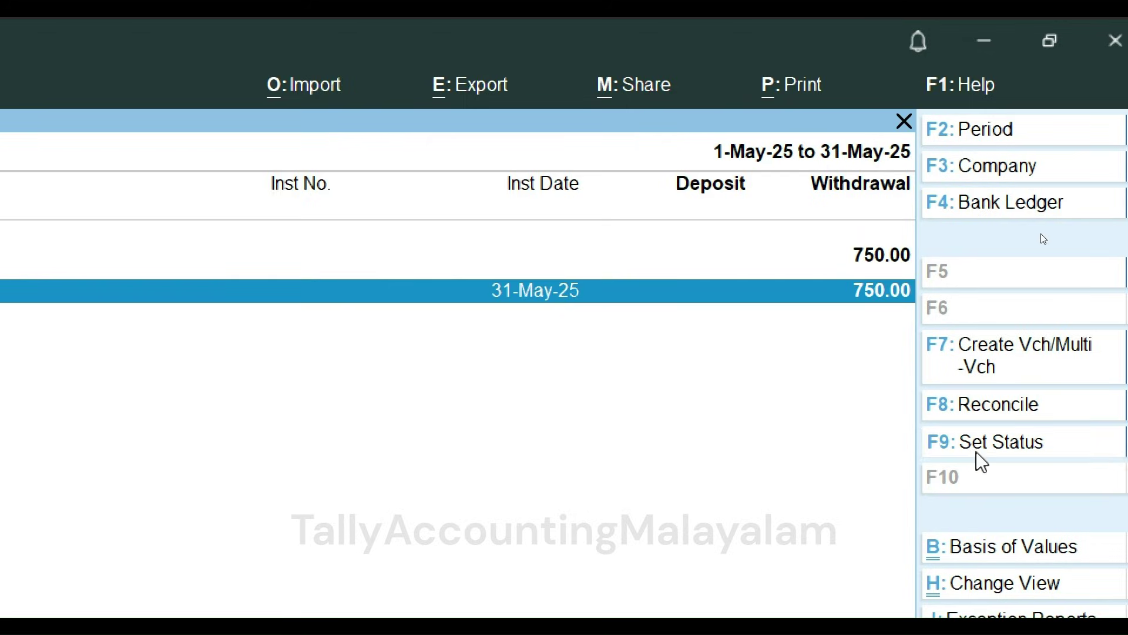
key(space)
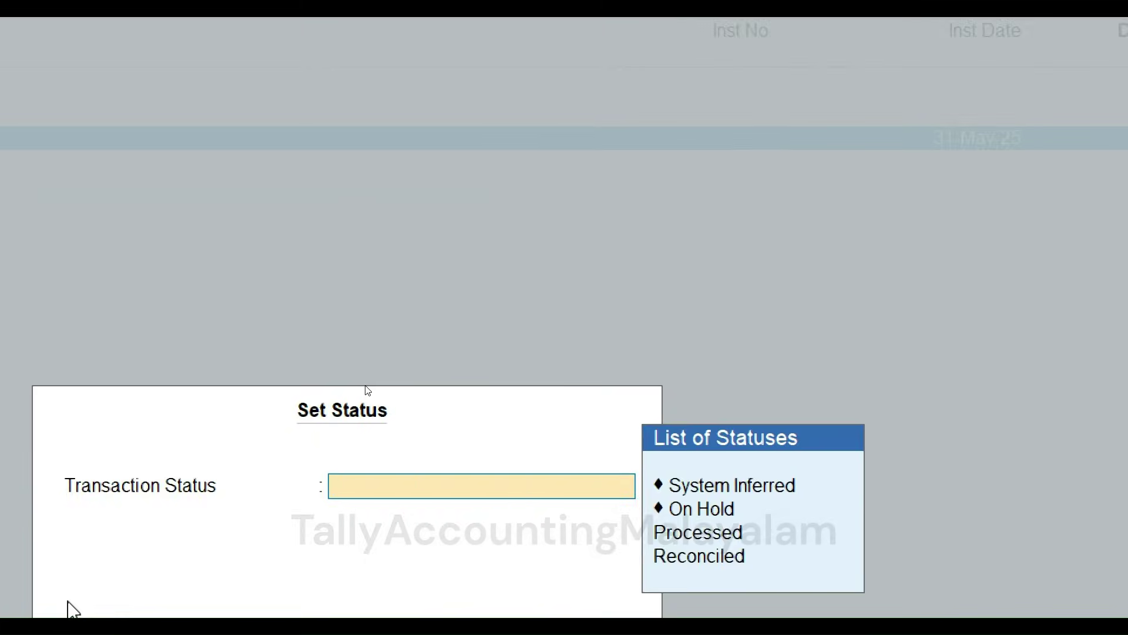
key(Down)
key(Down)
key(Down)
key(Return)
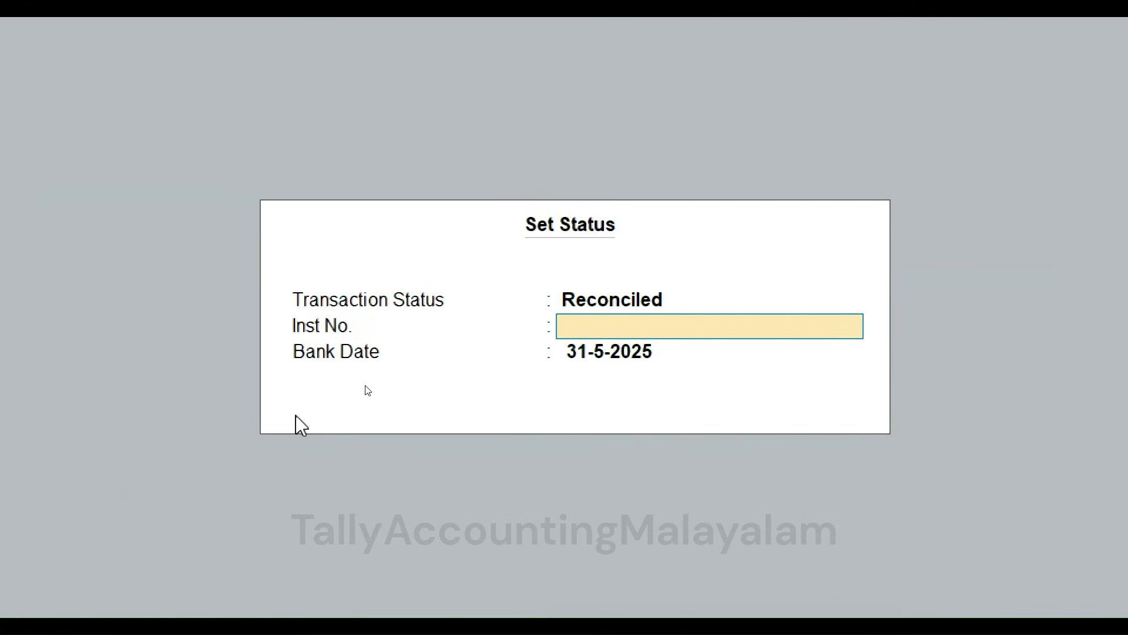
text(3)
key(BackSpace)
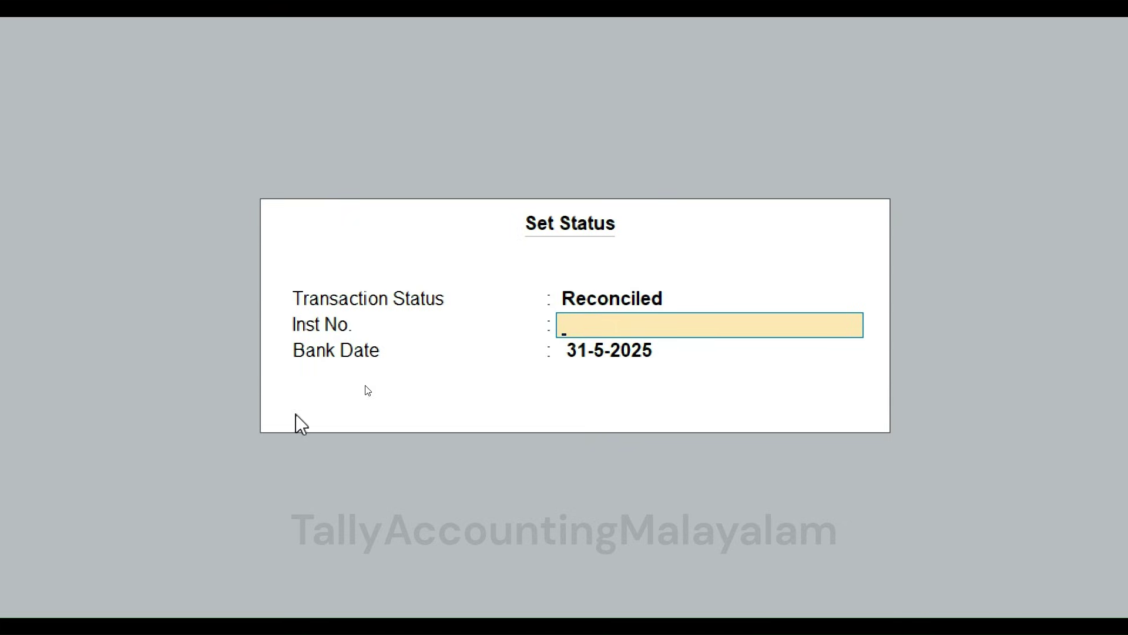
key(Return)
key(Return)
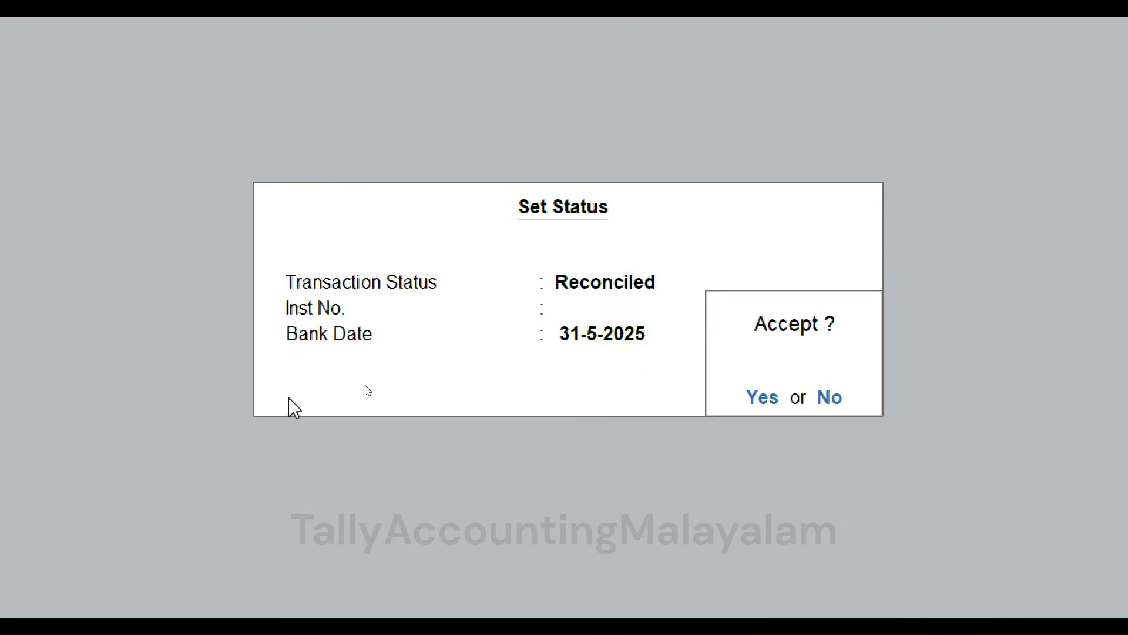
key(Return)
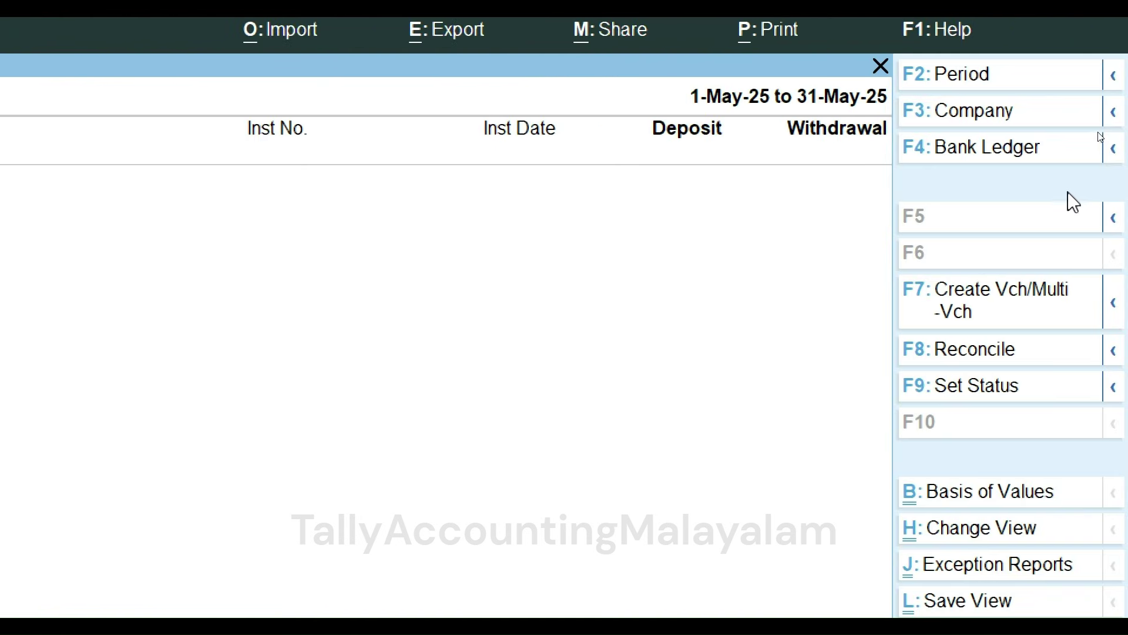
key(Escape)
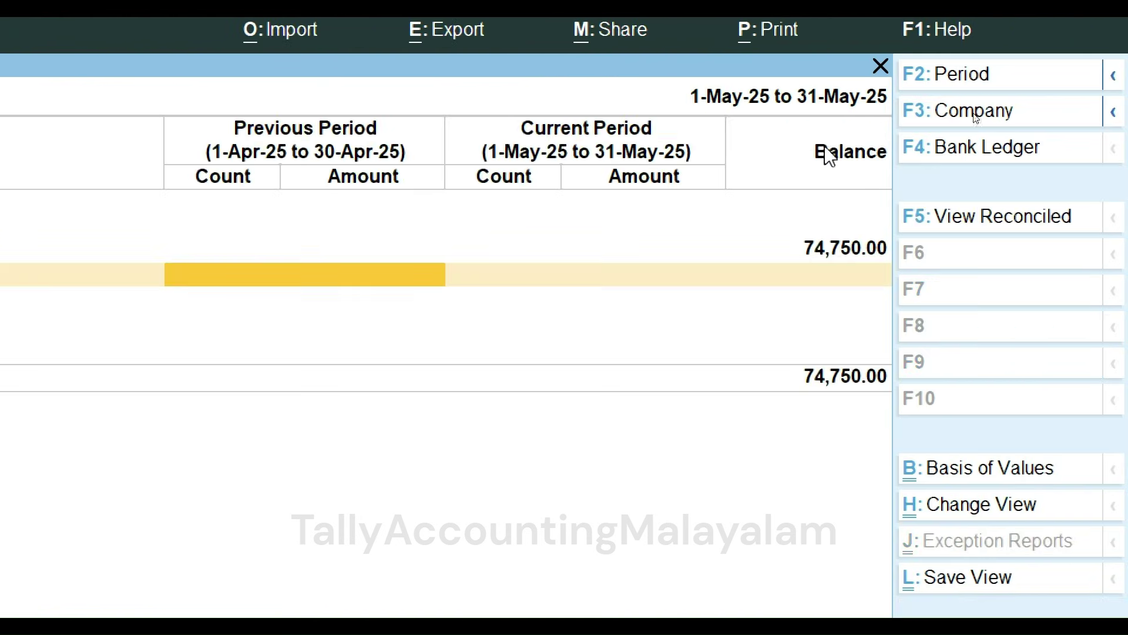